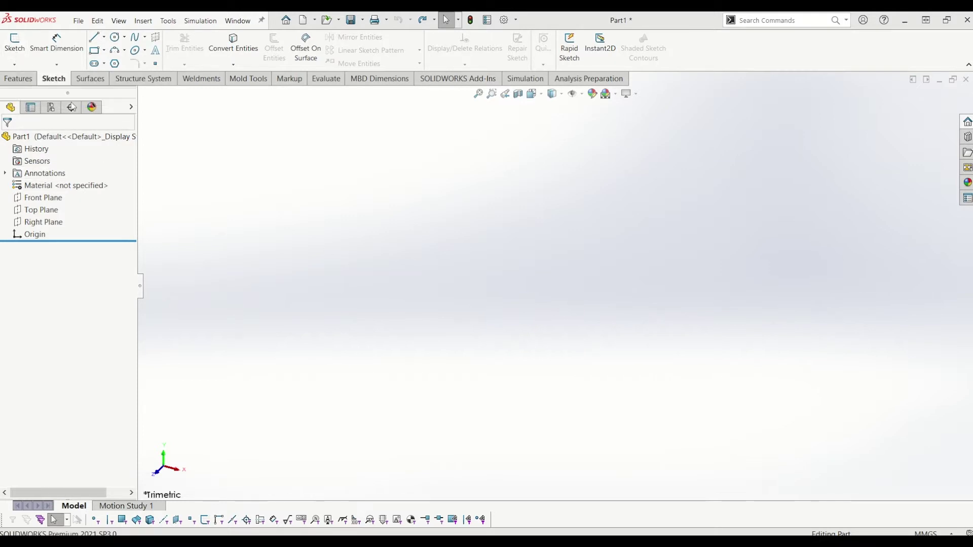
# - Sketch a vertical line about 71 mm long upward from the origin on the Front Plane
pyautogui.click(13, 57)
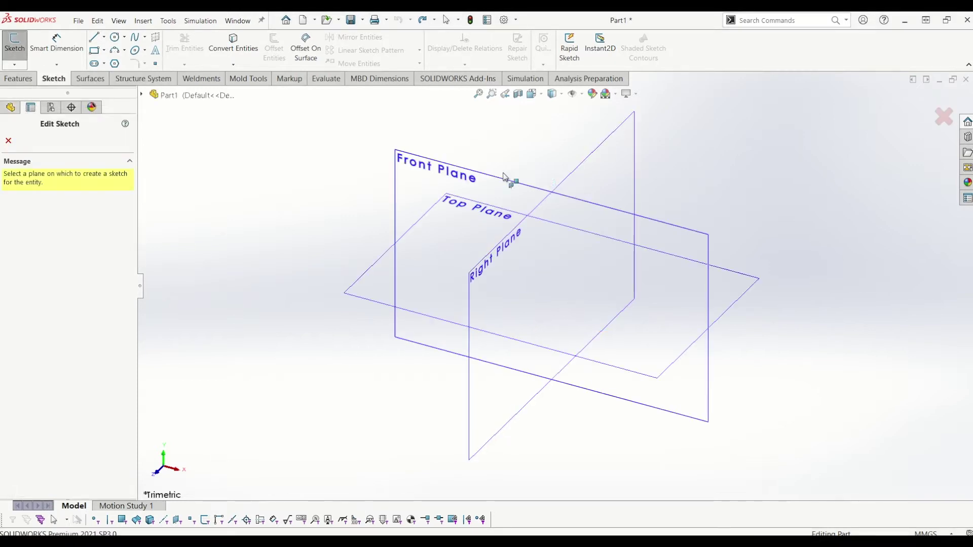
pyautogui.click(434, 162)
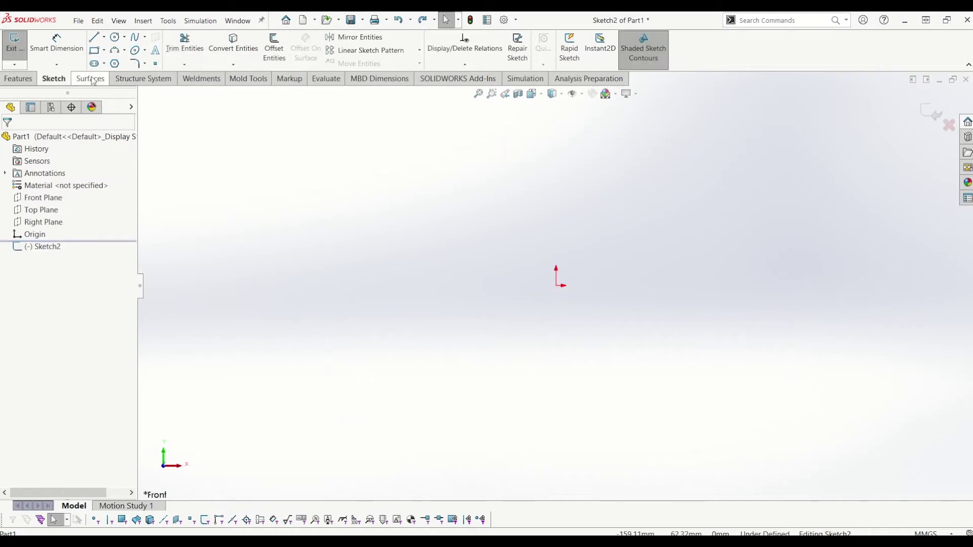
pyautogui.click(94, 37)
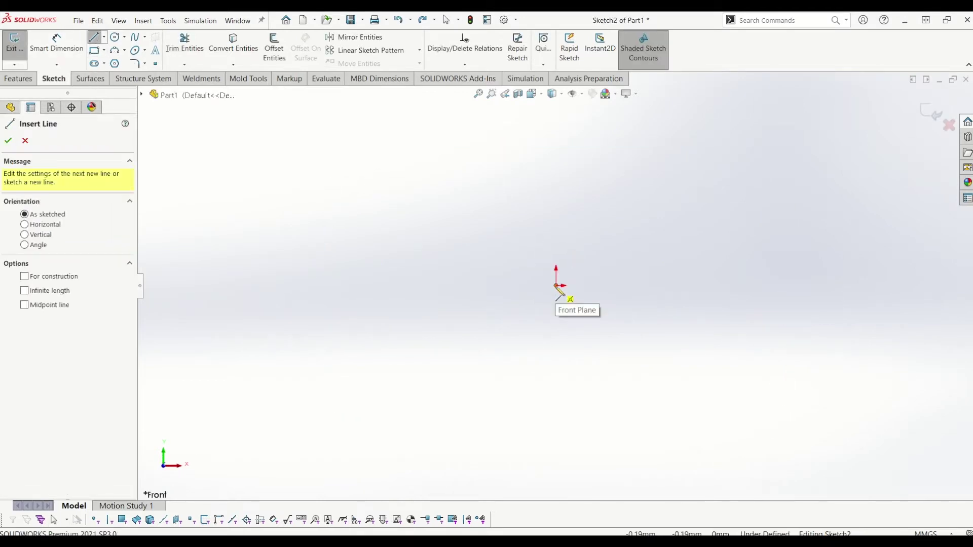
pyautogui.click(556, 284)
pyautogui.click(557, 127)
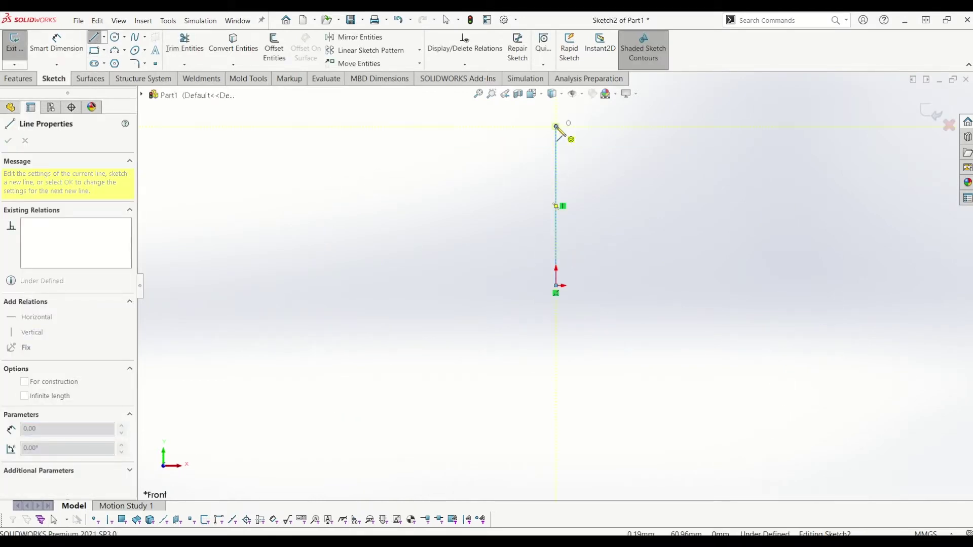
pyautogui.press('Escape')
# - Lengthen the vertical line by moving its upper endpoint higher, and exit the sketch
pyautogui.click(557, 127)
pyautogui.scroll(-2, 561, 144)
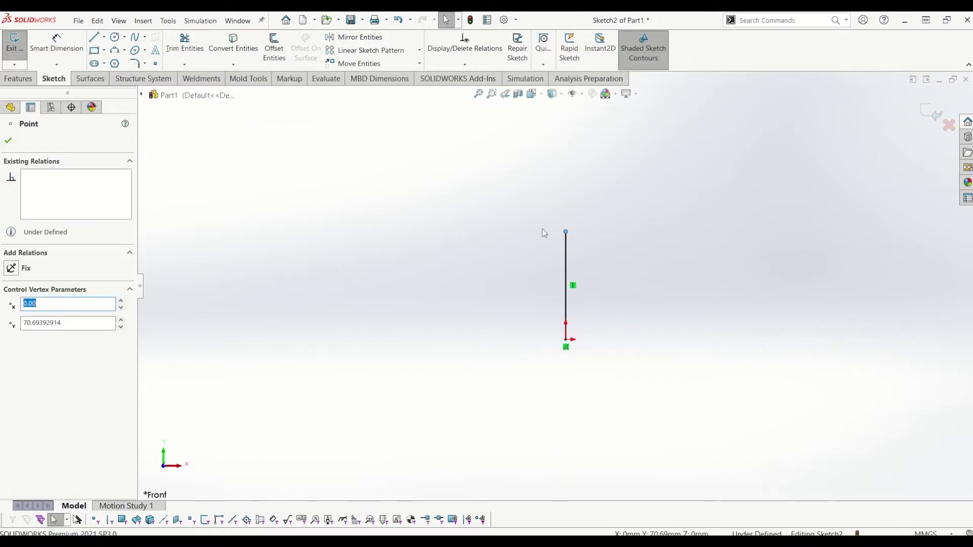
pyautogui.moveTo(567, 232); pyautogui.dragTo(568, 191)
pyautogui.moveTo(591, 270); pyautogui.dragTo(581, 173)
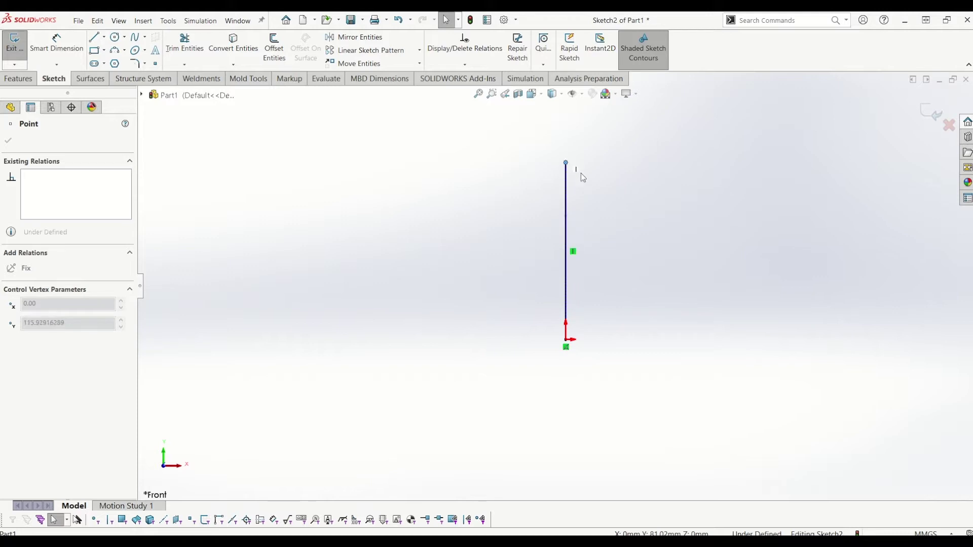
pyautogui.moveTo(584, 211); pyautogui.dragTo(586, 211)
pyautogui.click(621, 278)
pyautogui.scroll(-1, 585, 287)
pyautogui.scroll(-2, 750, 200)
pyautogui.scroll(-1, 507, 309)
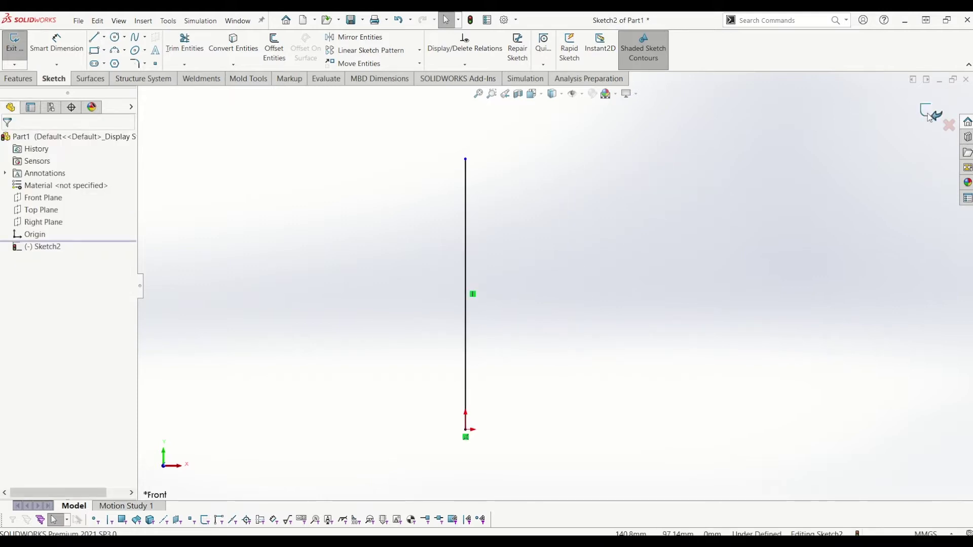
pyautogui.click(934, 116)
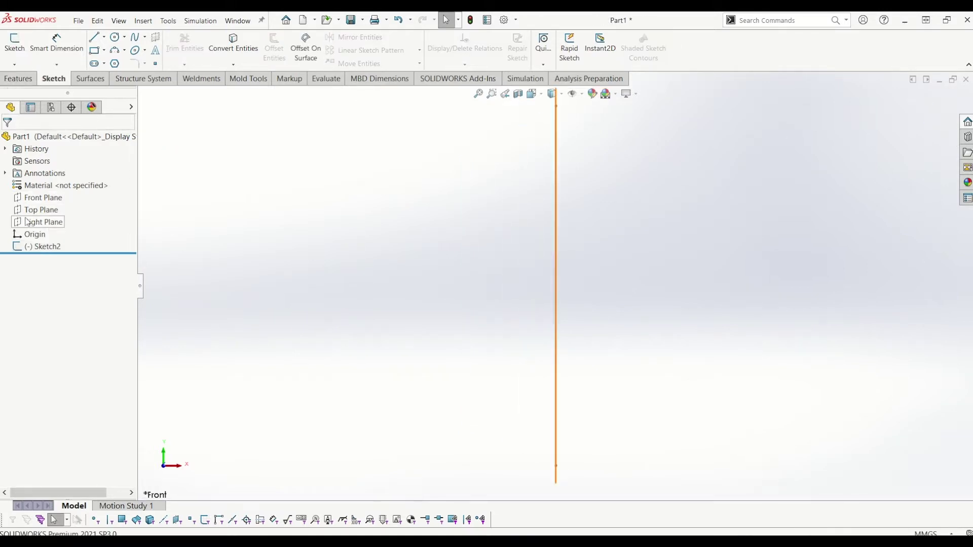
# - Start a new sketch on the Front Plane and draw a horizontal line about 25 mm long from the origin
pyautogui.click(31, 202)
pyautogui.click(14, 44)
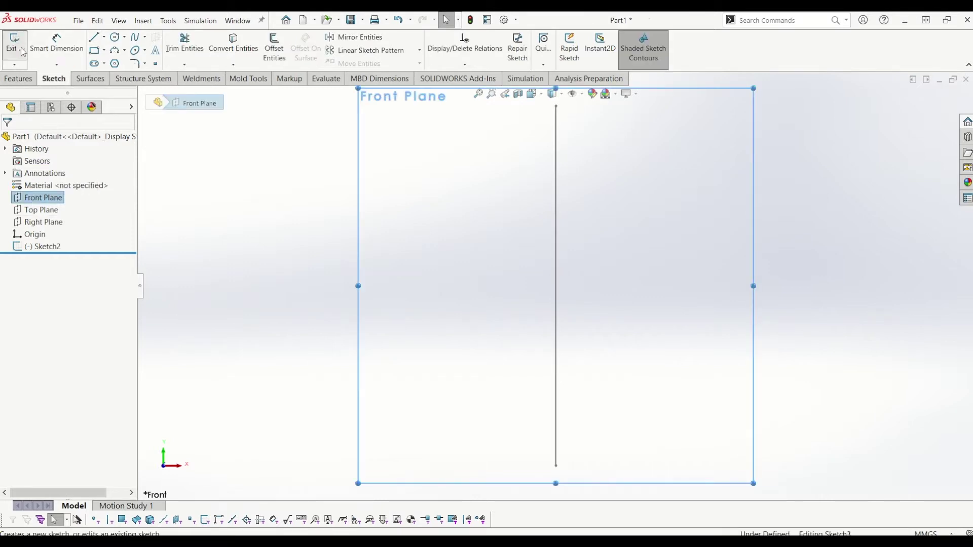
pyautogui.press('l')
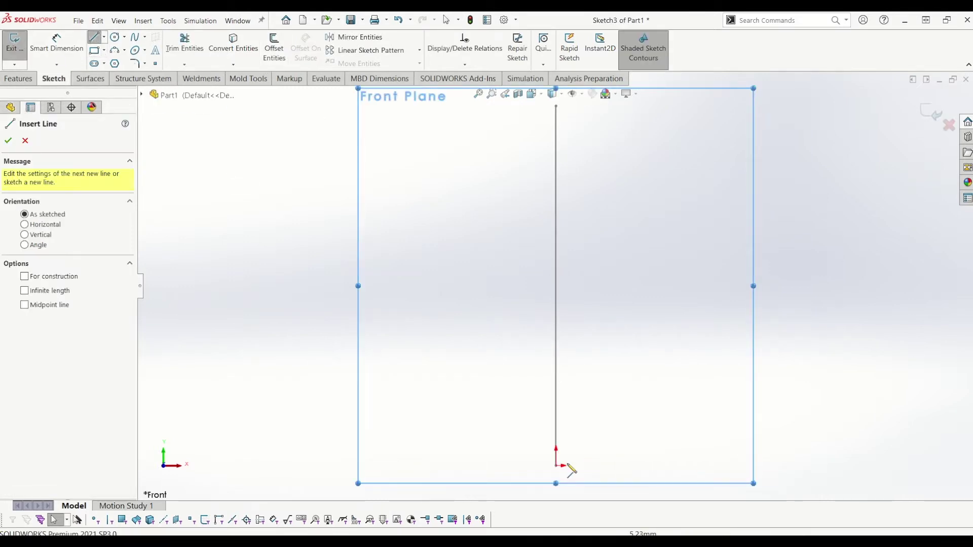
pyautogui.click(557, 466)
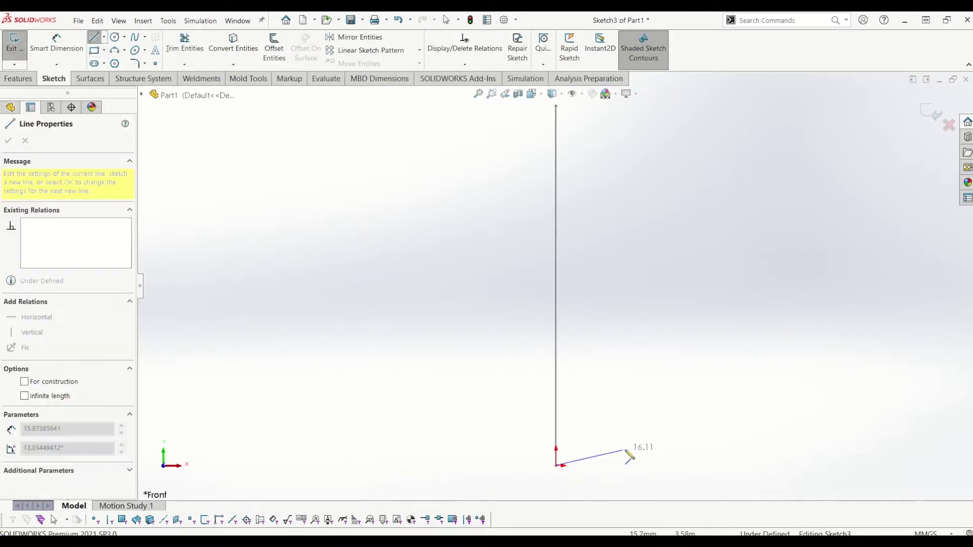
pyautogui.click(662, 465)
pyautogui.press('Escape')
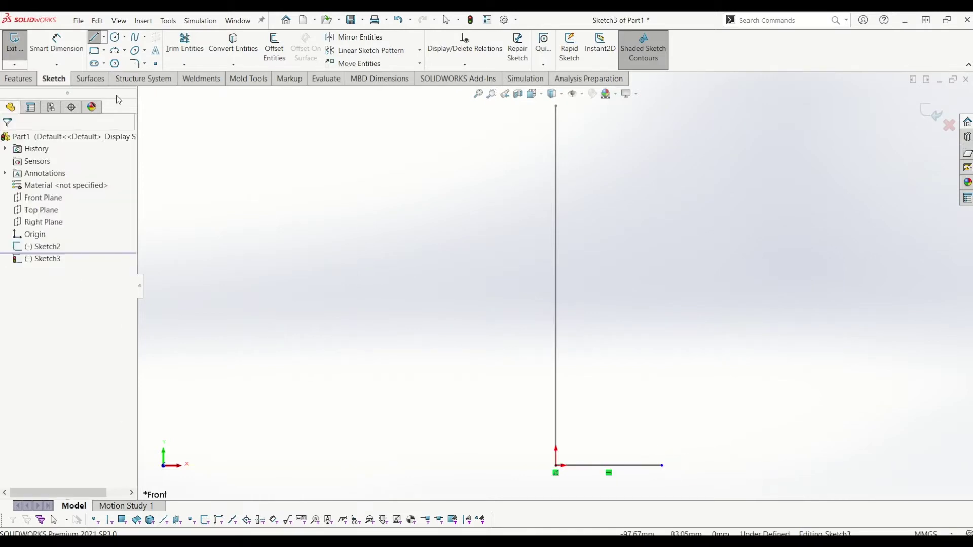
# - Dimension the horizontal line's length to 20 mm and convert it to construction geometry
pyautogui.click(63, 48)
pyautogui.click(635, 466)
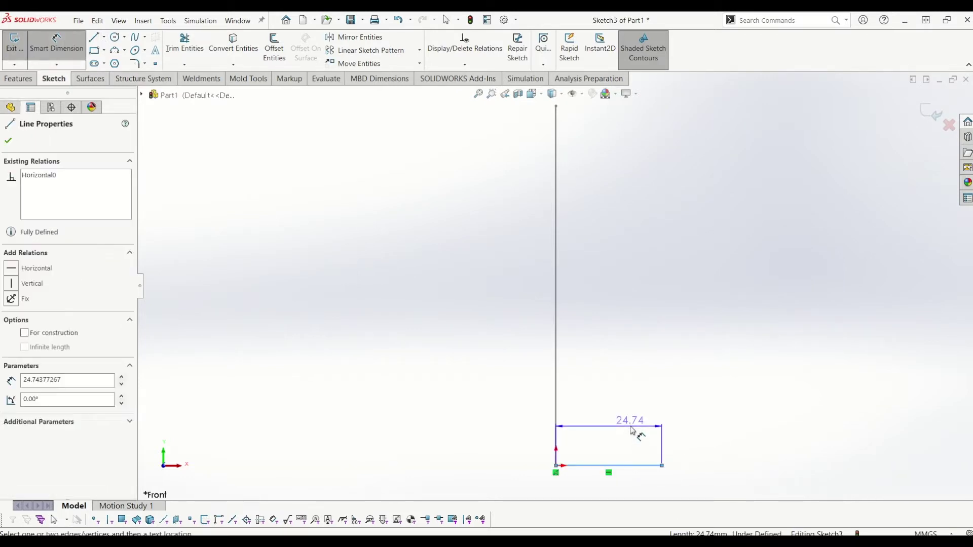
pyautogui.click(626, 416)
pyautogui.write('20')
pyautogui.press('Return')
pyautogui.press('Escape')
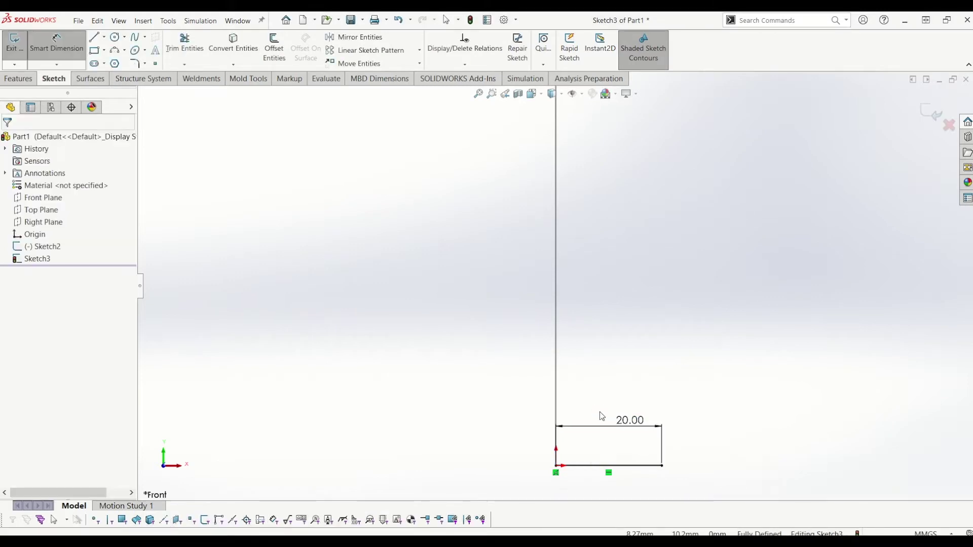
pyautogui.click(636, 466)
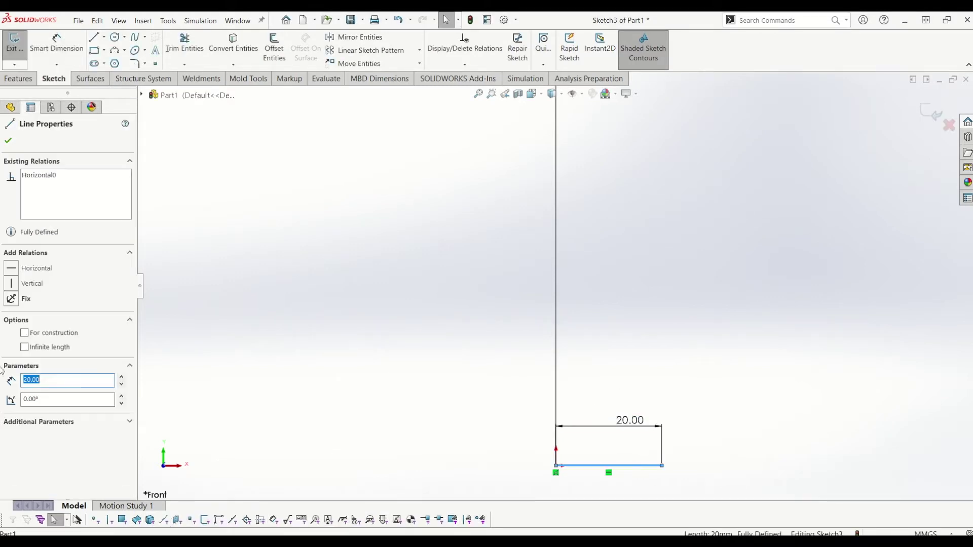
pyautogui.click(24, 333)
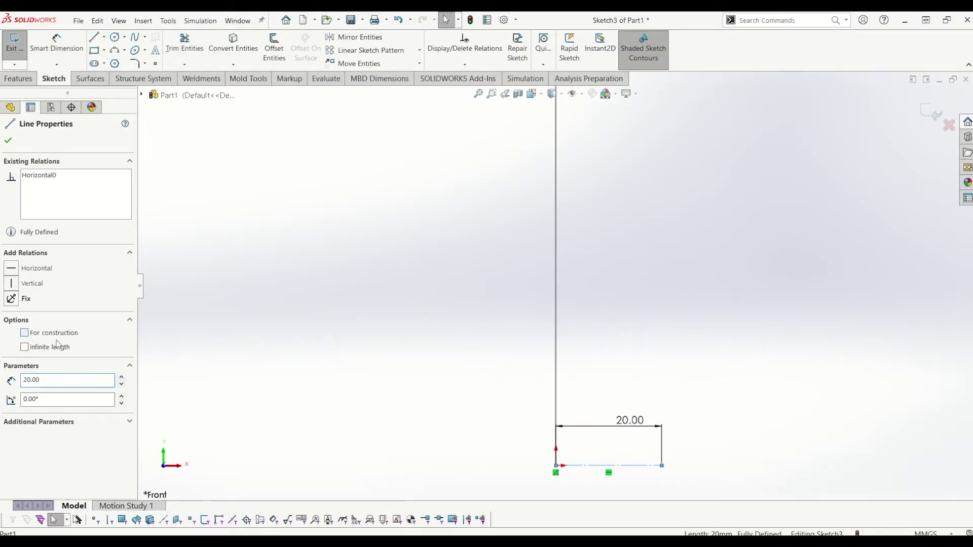
pyautogui.click(732, 395)
# - Sketch a small circle centred on the construction line's outer endpoint
pyautogui.click(124, 39)
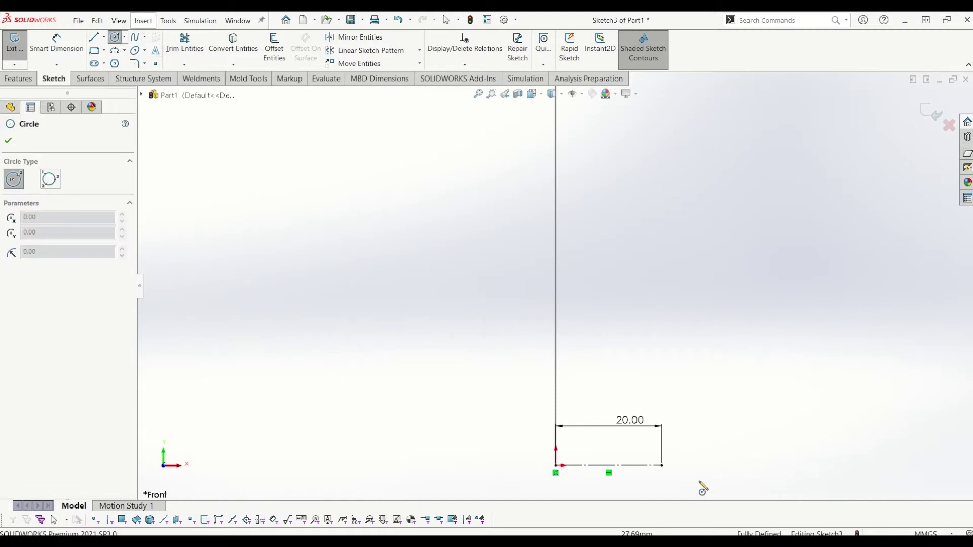
pyautogui.click(662, 466)
pyautogui.scroll(-1, 662, 466)
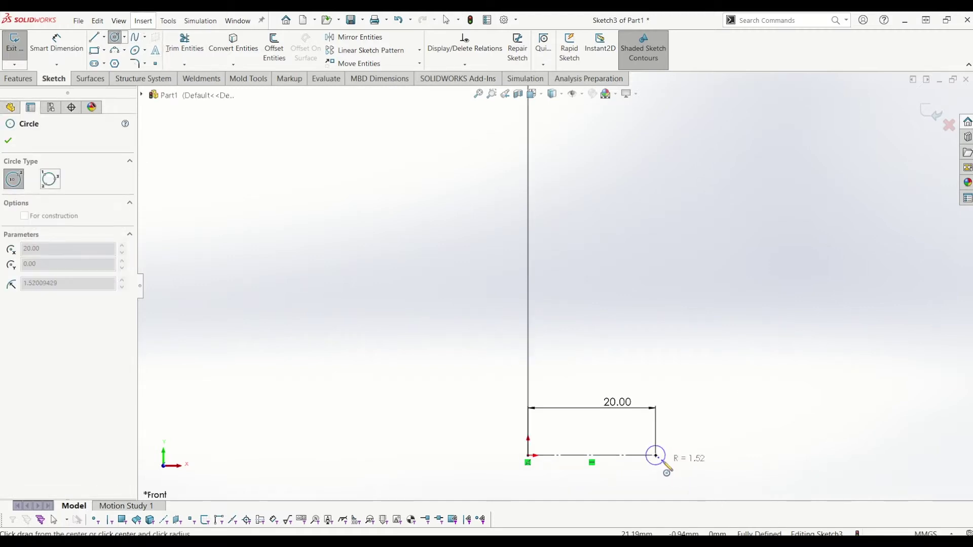
pyautogui.click(666, 466)
pyautogui.press('Escape')
# - Dimension the circle's diameter to 4 mm and exit the sketch
pyautogui.click(56, 43)
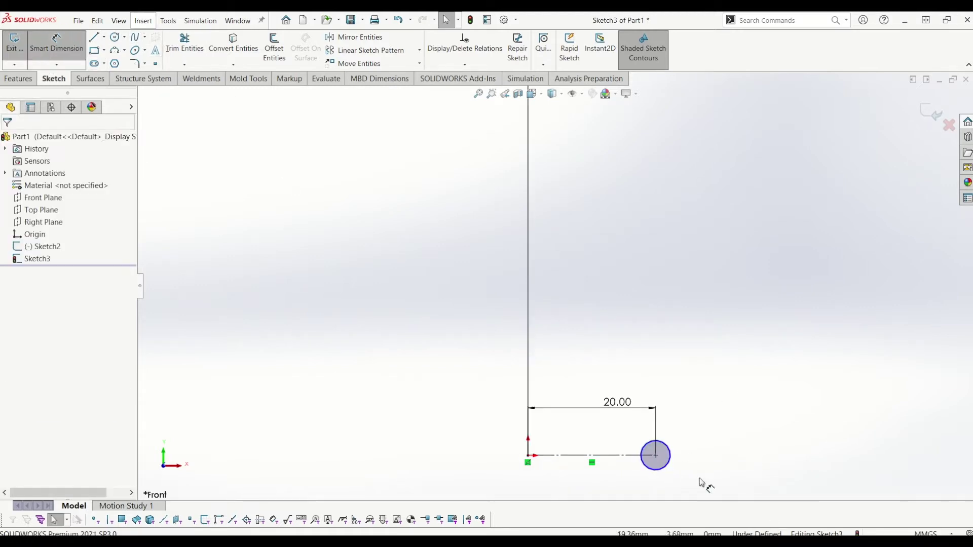
pyautogui.click(668, 450)
pyautogui.click(709, 432)
pyautogui.write('4')
pyautogui.press('Return')
pyautogui.press('Escape')
pyautogui.scroll(5, 619, 261)
pyautogui.scroll(1, 551, 157)
pyautogui.scroll(-2, 549, 137)
pyautogui.click(928, 112)
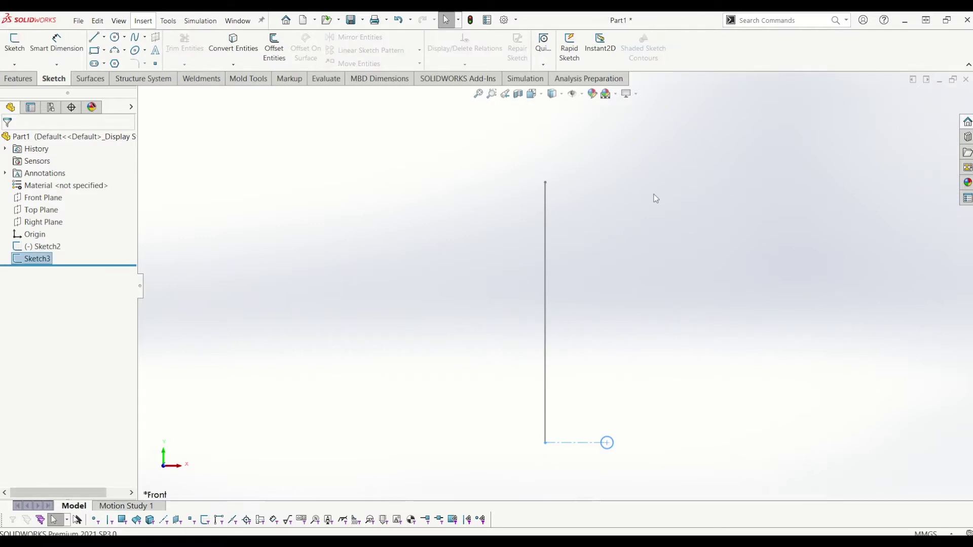
# - Start a Swept Boss/Base with the circle sketch as the profile and the vertical line as the path
pyautogui.click(19, 79)
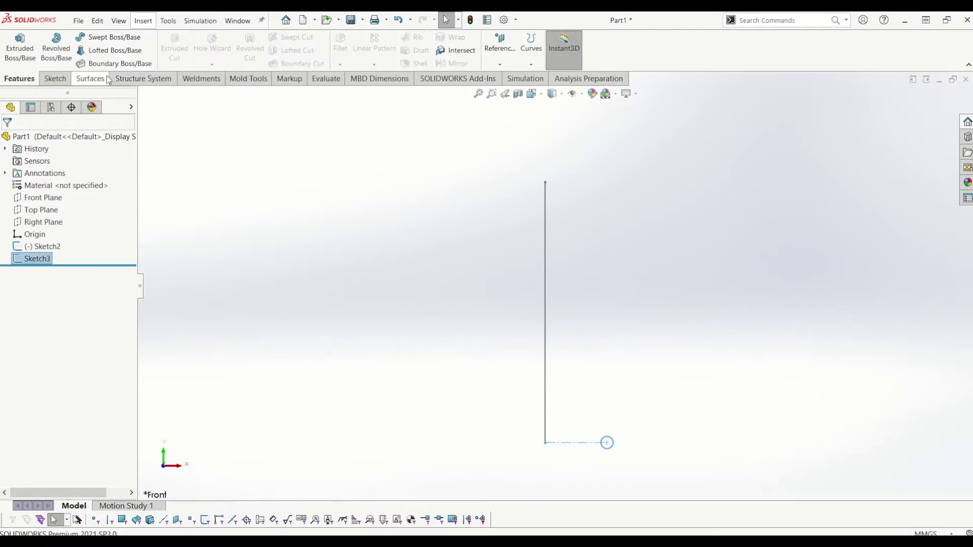
pyautogui.click(98, 39)
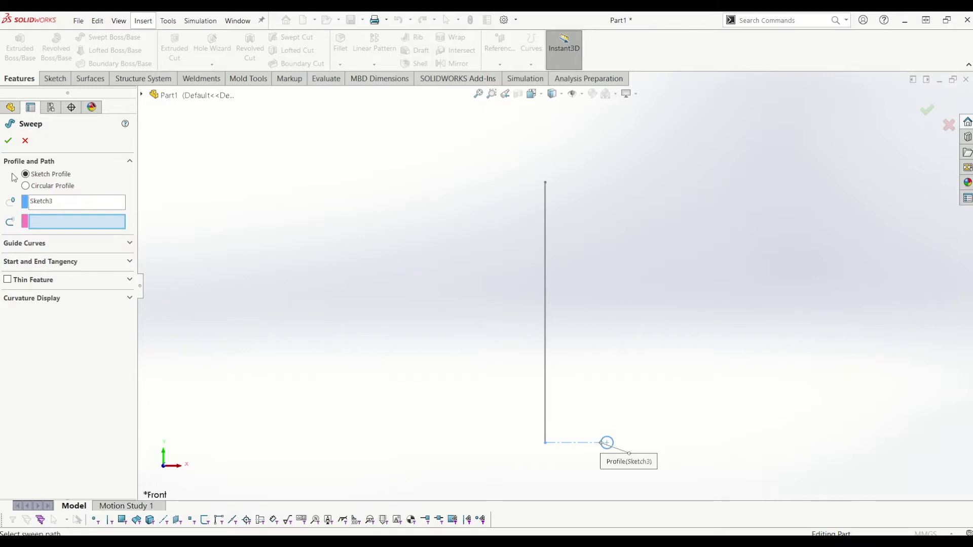
pyautogui.rightClick(63, 205)
pyautogui.click(66, 209)
pyautogui.scroll(-1, 585, 424)
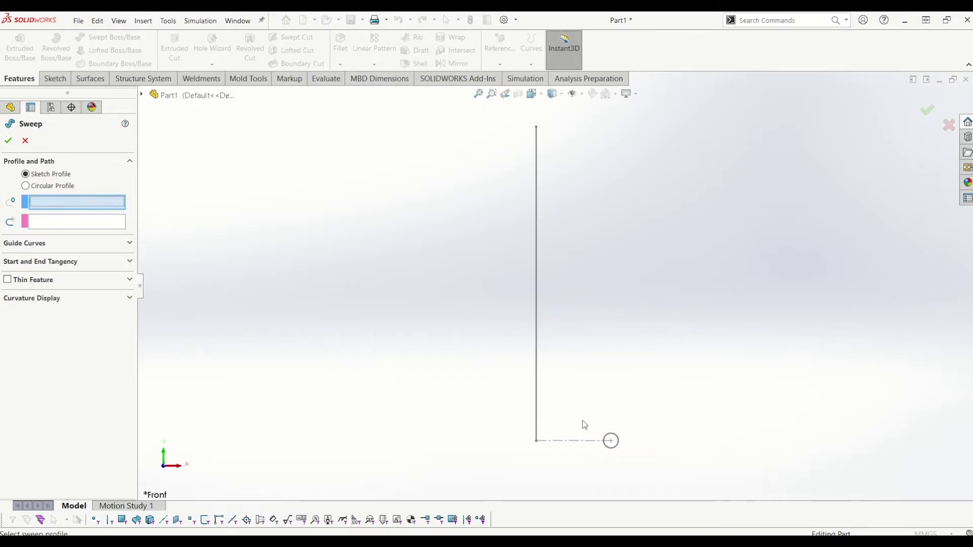
pyautogui.click(612, 440)
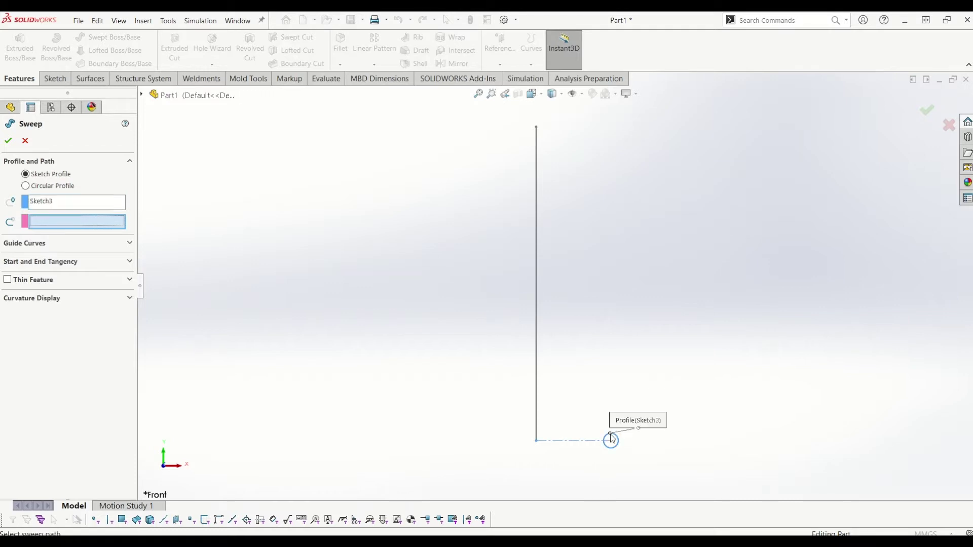
pyautogui.click(536, 298)
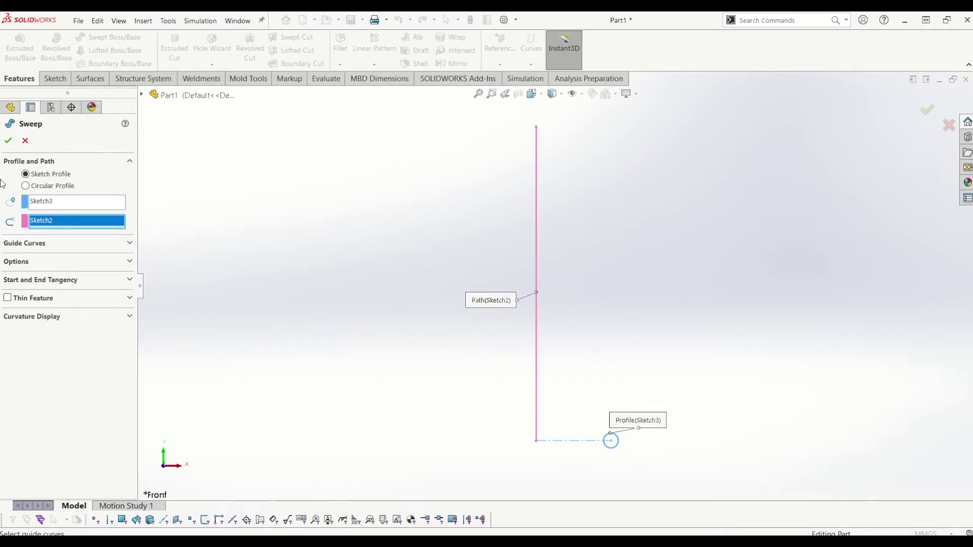
# - Set the sweep's profile twist to Specify Twist Value with 10 revolutions and create the sweep
pyautogui.click(53, 263)
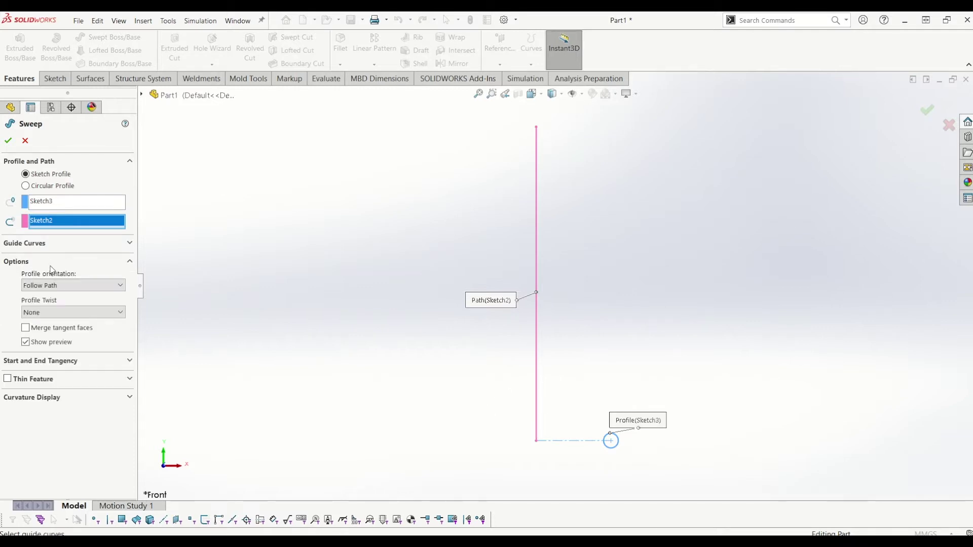
pyautogui.click(63, 310)
pyautogui.click(85, 333)
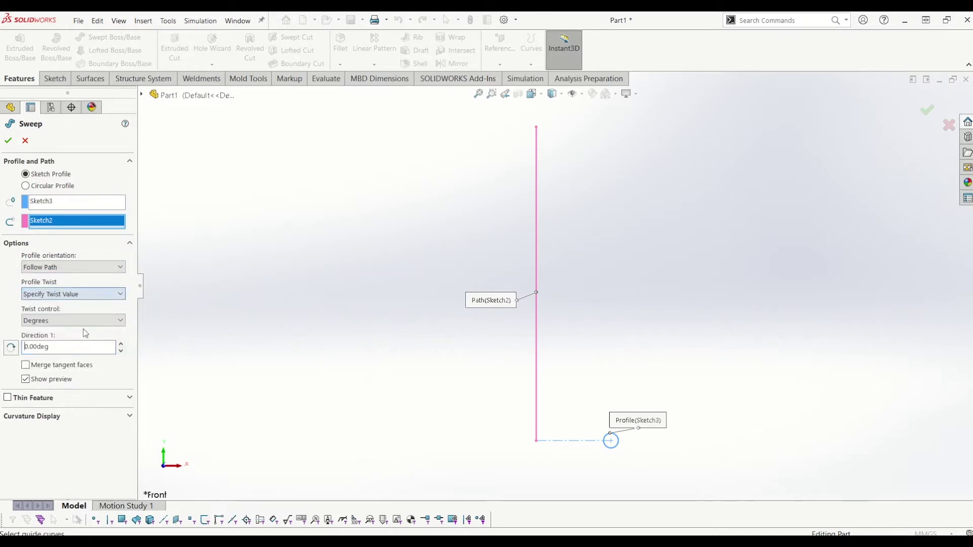
pyautogui.click(47, 319)
pyautogui.click(46, 348)
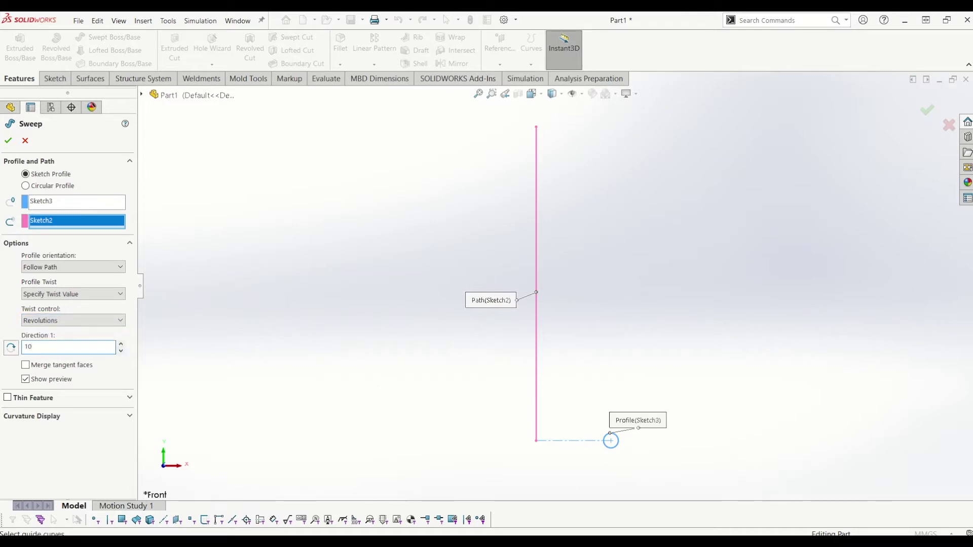
pyautogui.click(9, 141)
# - Inspect the swept coil, fit it to the view, and save the part as Spring
pyautogui.scroll(3, 517, 255)
pyautogui.moveTo(516, 255); pyautogui.dragTo(502, 265, button='middle')
pyautogui.click(677, 331)
pyautogui.moveTo(587, 350); pyautogui.dragTo(578, 377, button='middle')
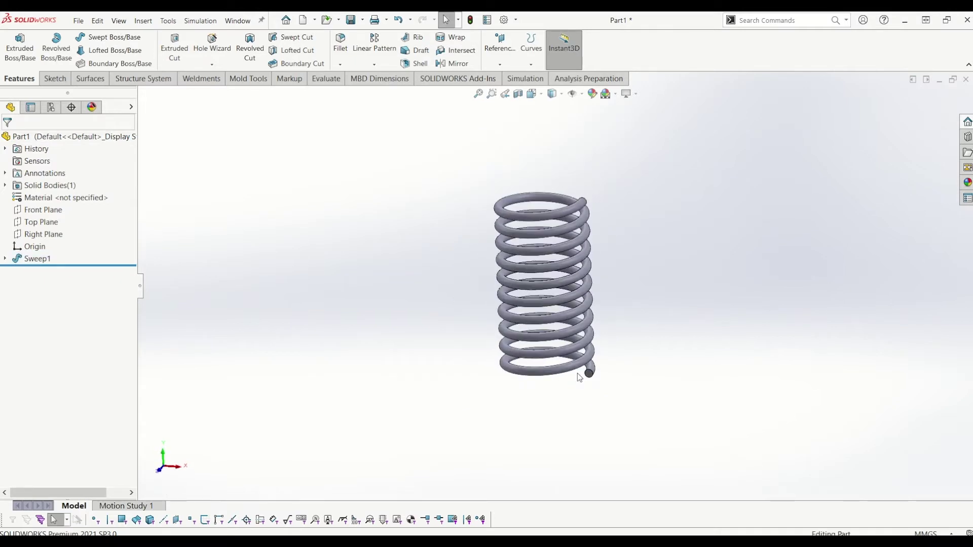
pyautogui.moveTo(574, 229); pyautogui.dragTo(543, 210, button='middle')
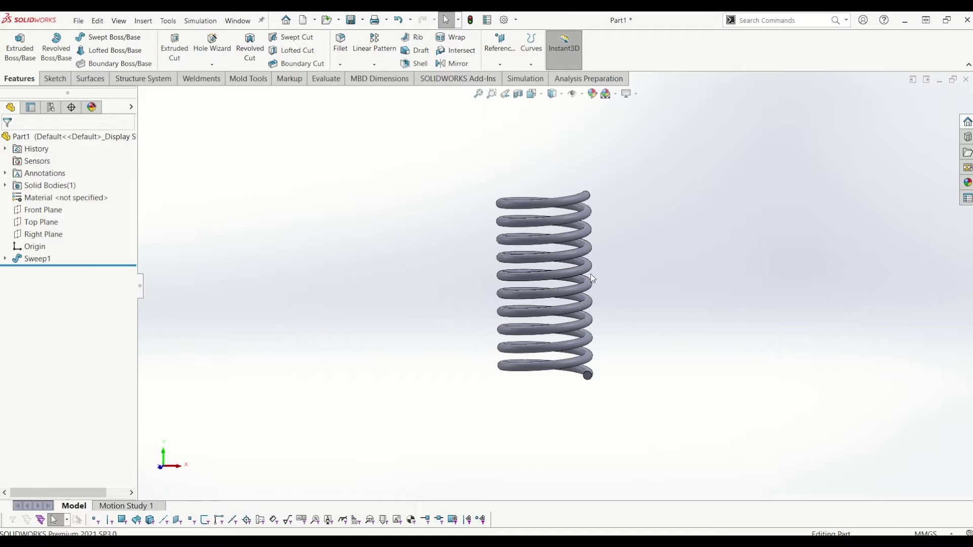
pyautogui.press('f')
pyautogui.click(351, 21)
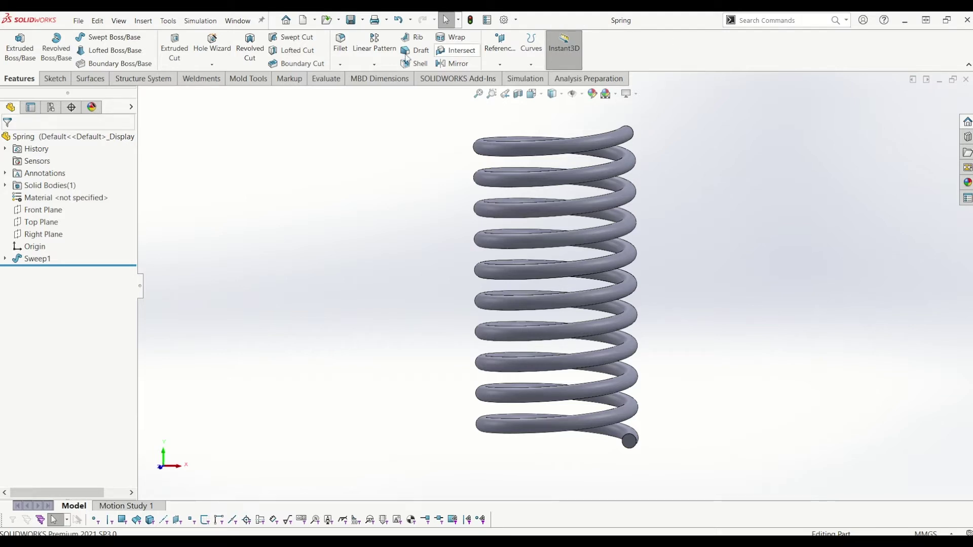
# - Create a new part and start a sketch on the Top Plane
pyautogui.click(303, 20)
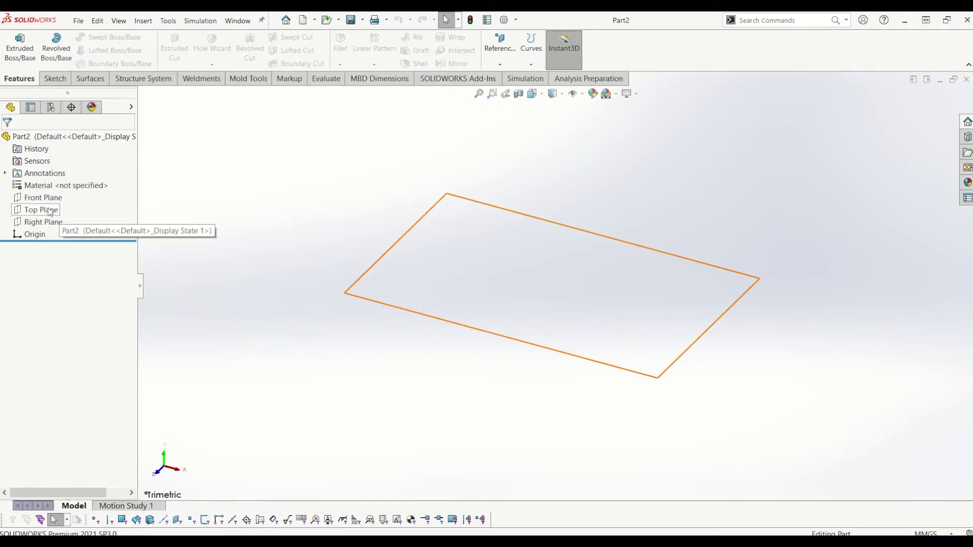
pyautogui.click(23, 209)
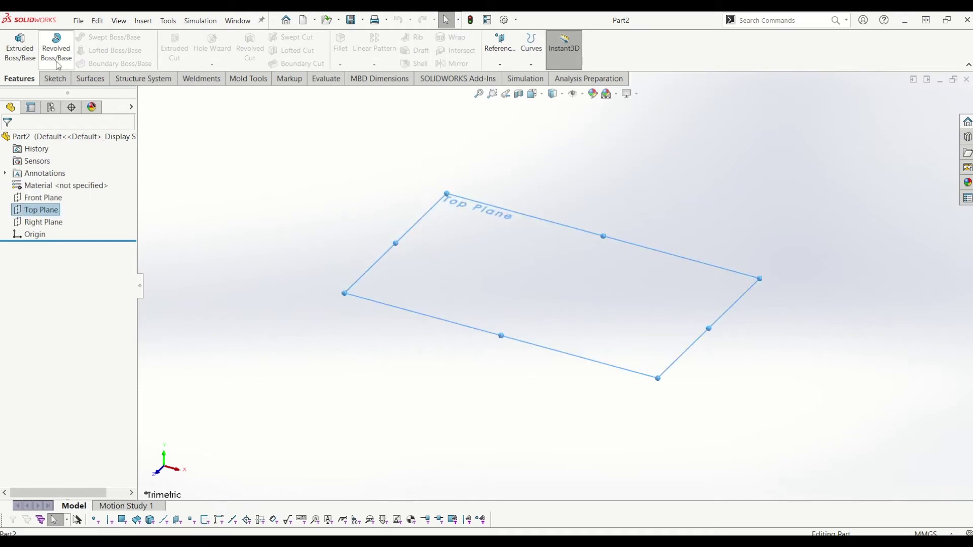
pyautogui.click(57, 79)
pyautogui.click(16, 44)
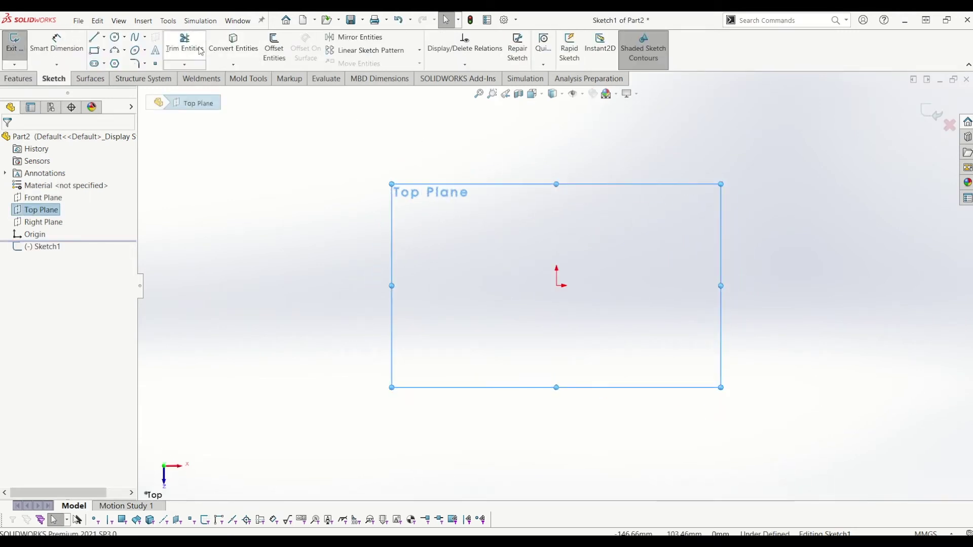
# - Sketch a circle about 113 mm in diameter centred on the origin
pyautogui.click(118, 37)
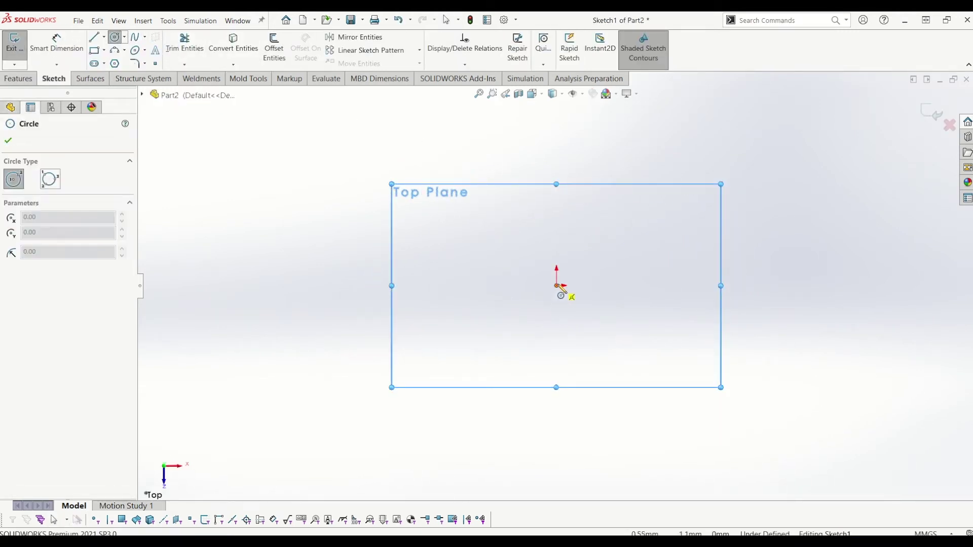
pyautogui.click(557, 285)
pyautogui.click(627, 372)
pyautogui.press('Escape')
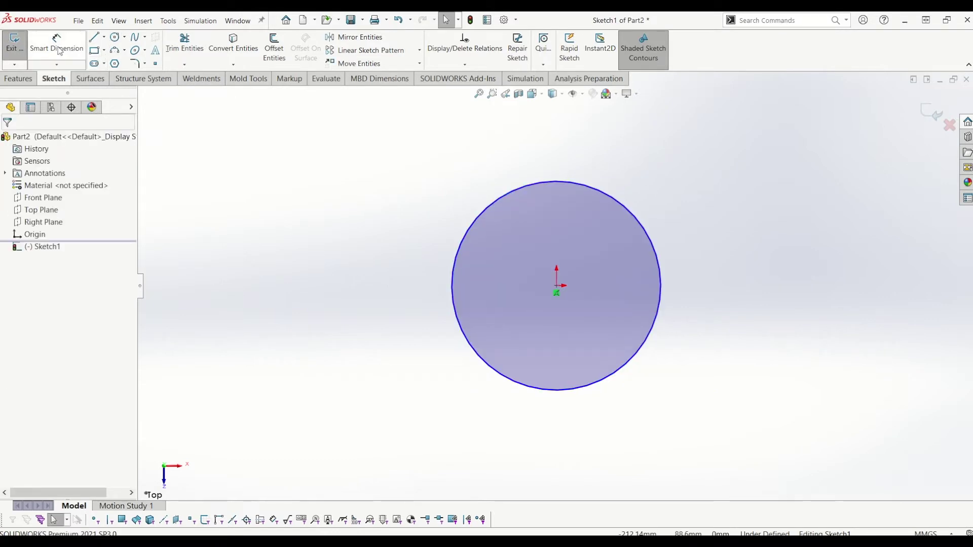
# - Dimension the circle's diameter to 50 mm
pyautogui.click(56, 45)
pyautogui.click(650, 239)
pyautogui.click(700, 304)
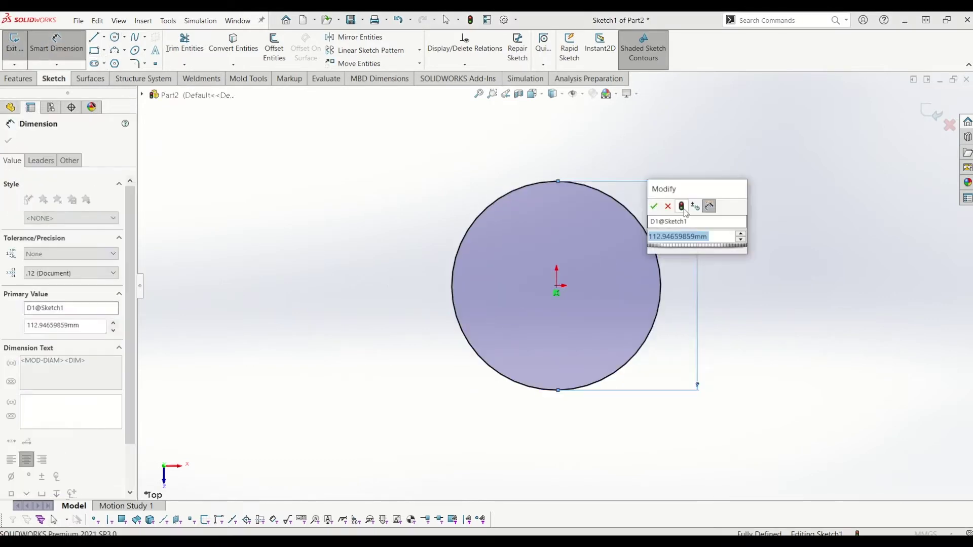
pyautogui.press('Return')
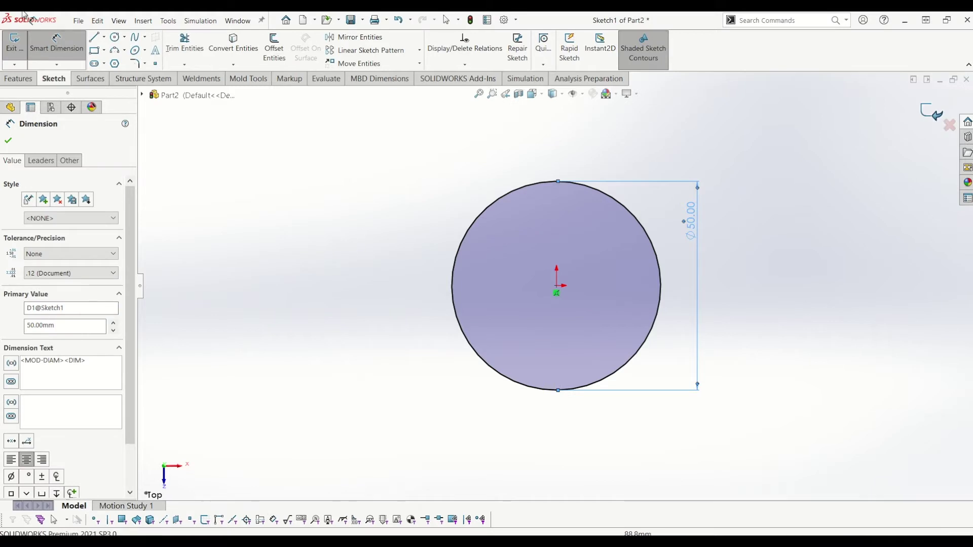
# - Exit the sketch and extrude the circle into a solid disc
pyautogui.click(15, 57)
pyautogui.click(20, 48)
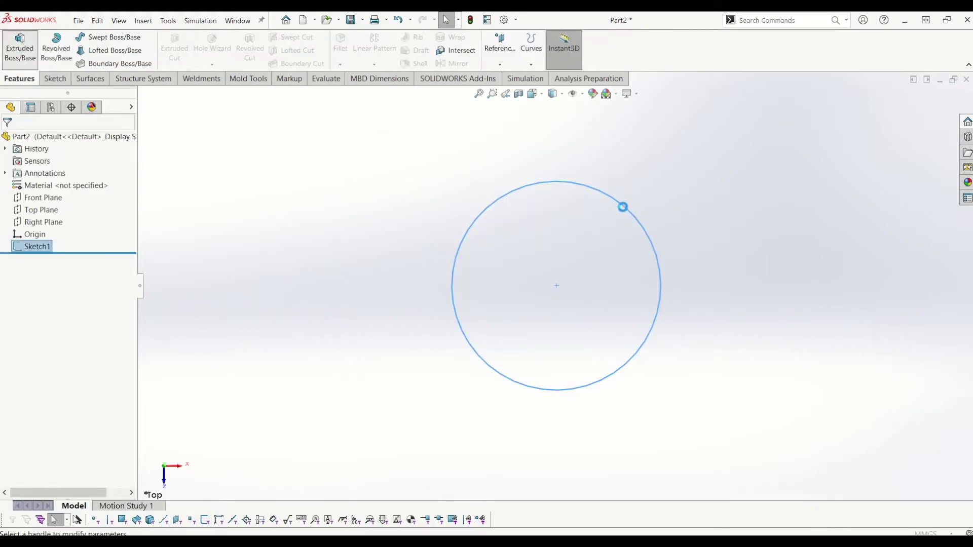
pyautogui.click(928, 110)
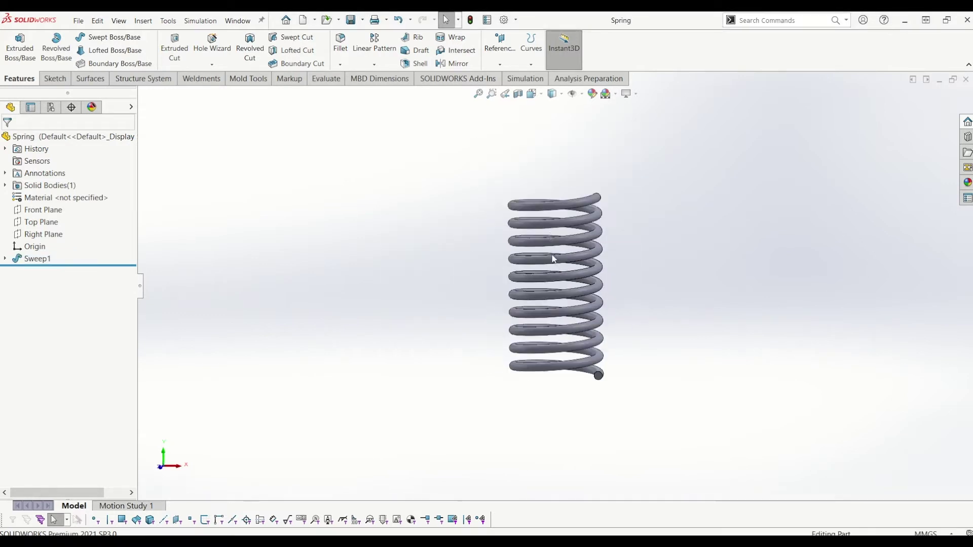
# - Edit the path sketch of the Spring part's sweep and shorten the vertical line to about 53.6 mm
pyautogui.click(4, 259)
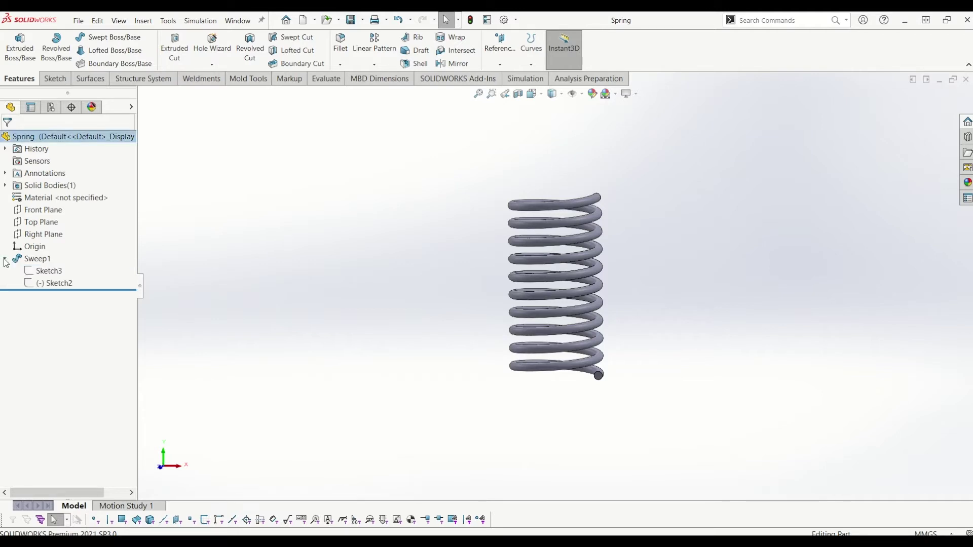
pyautogui.click(42, 285)
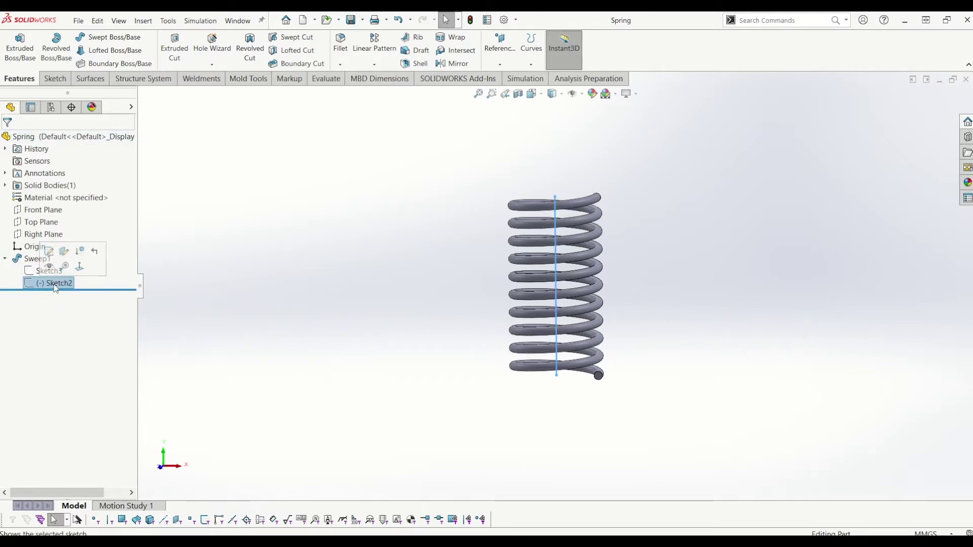
pyautogui.click(49, 252)
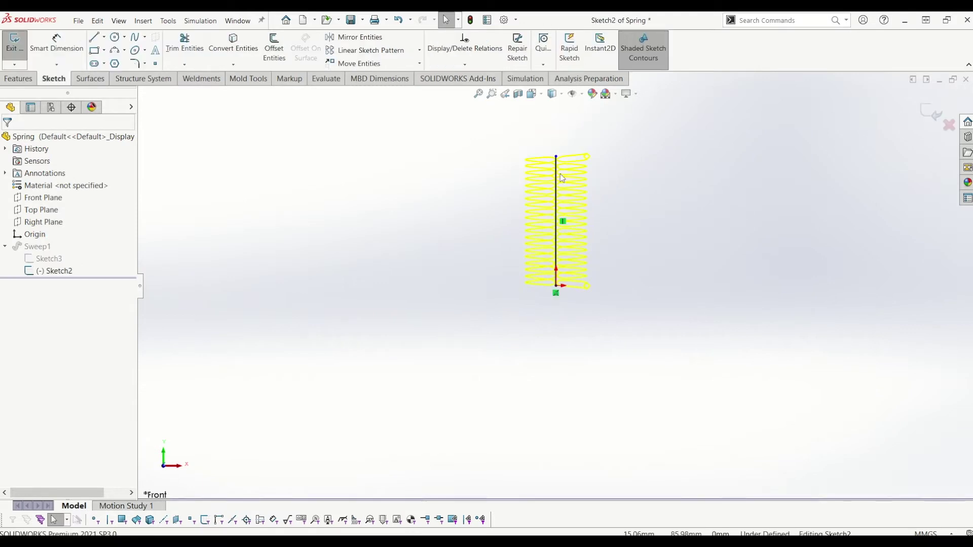
pyautogui.click(556, 139)
pyautogui.moveTo(555, 127); pyautogui.dragTo(564, 261)
pyautogui.scroll(2, 571, 152)
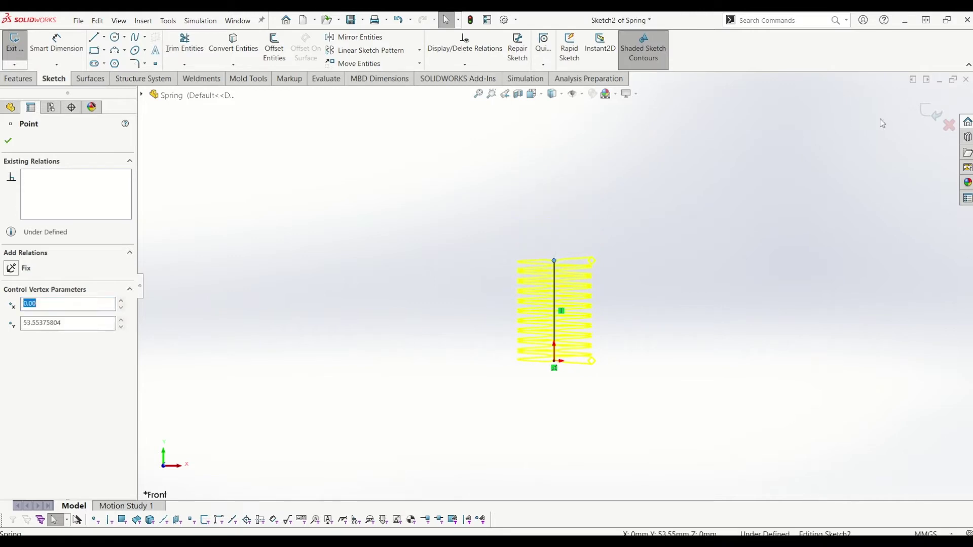
# - Exit the path sketch to rebuild the spring, and inspect the shortened coil from all around
pyautogui.click(931, 113)
pyautogui.scroll(-1, 581, 286)
pyautogui.moveTo(582, 286); pyautogui.dragTo(558, 285, button='middle')
pyautogui.scroll(-4, 558, 285)
pyautogui.moveTo(776, 204); pyautogui.dragTo(747, 250, button='middle')
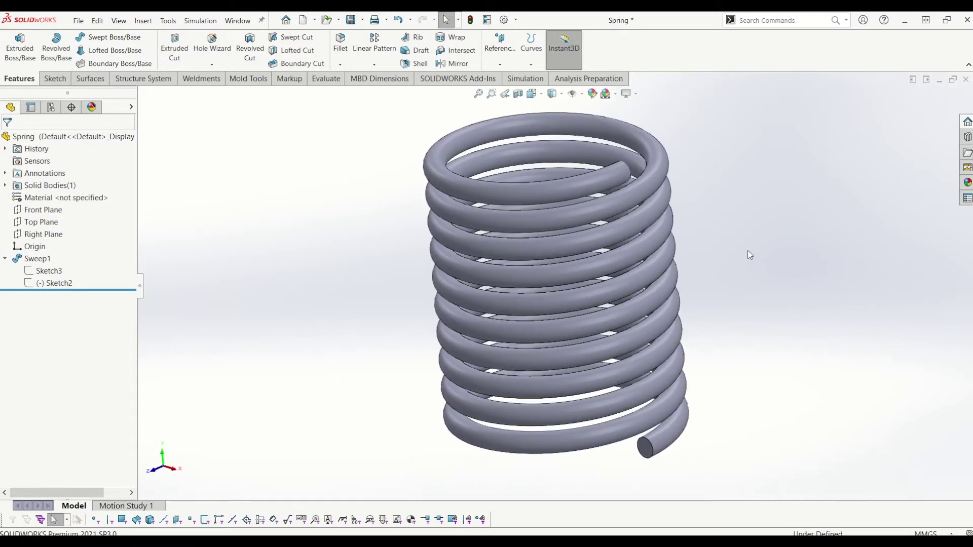
pyautogui.scroll(6, 728, 275)
pyautogui.press('f')
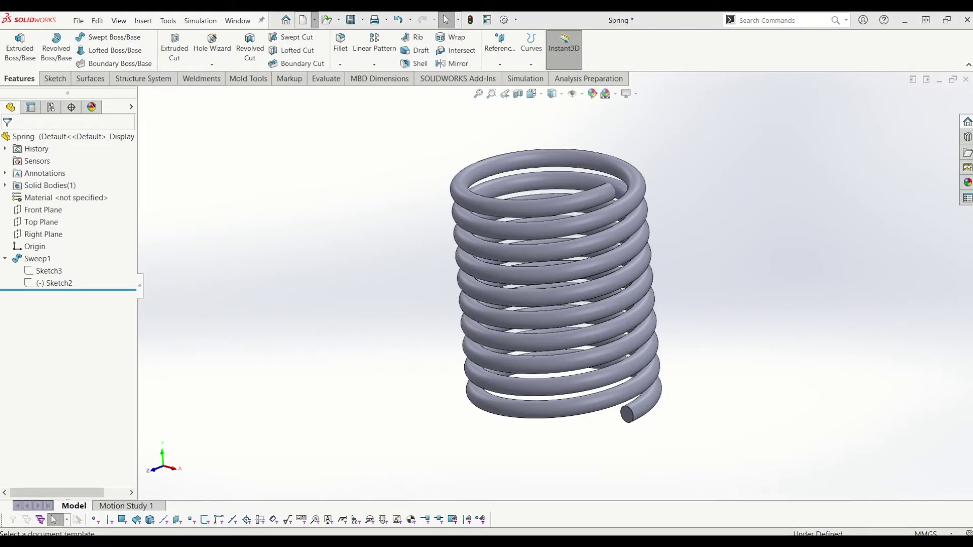
# - Create a new assembly and check the visibility settings for showing origins
pyautogui.click(564, 507)
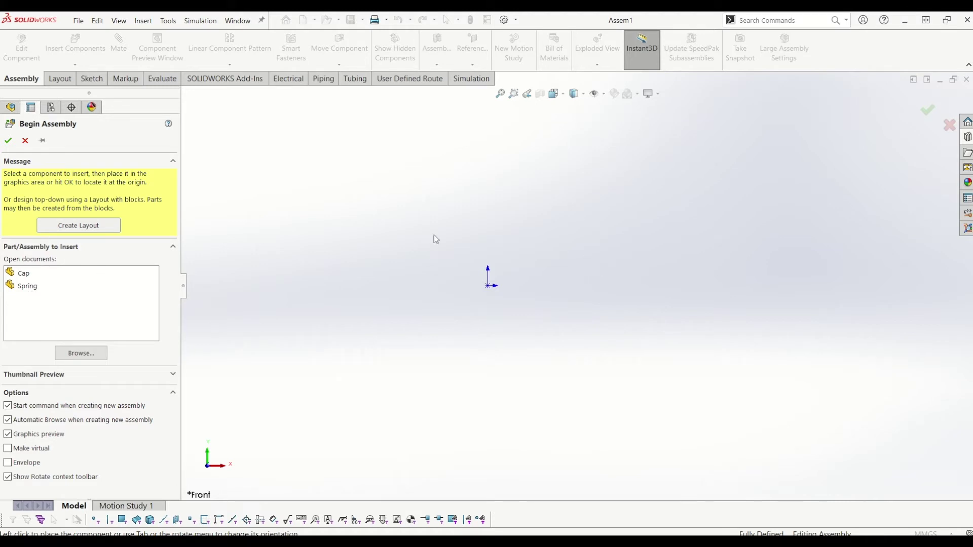
pyautogui.scroll(-1, 295, 269)
pyautogui.click(115, 25)
pyautogui.moveTo(181, 122)
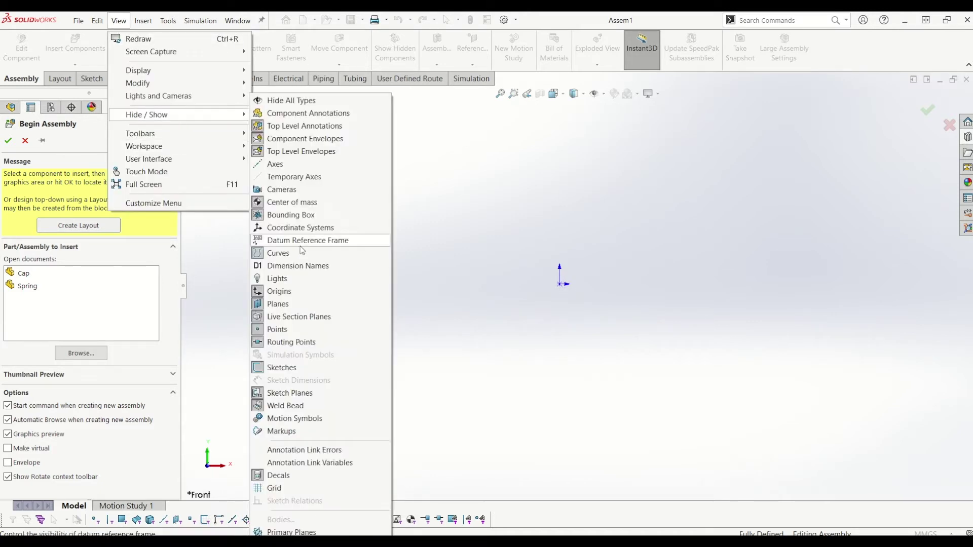
pyautogui.click(258, 293)
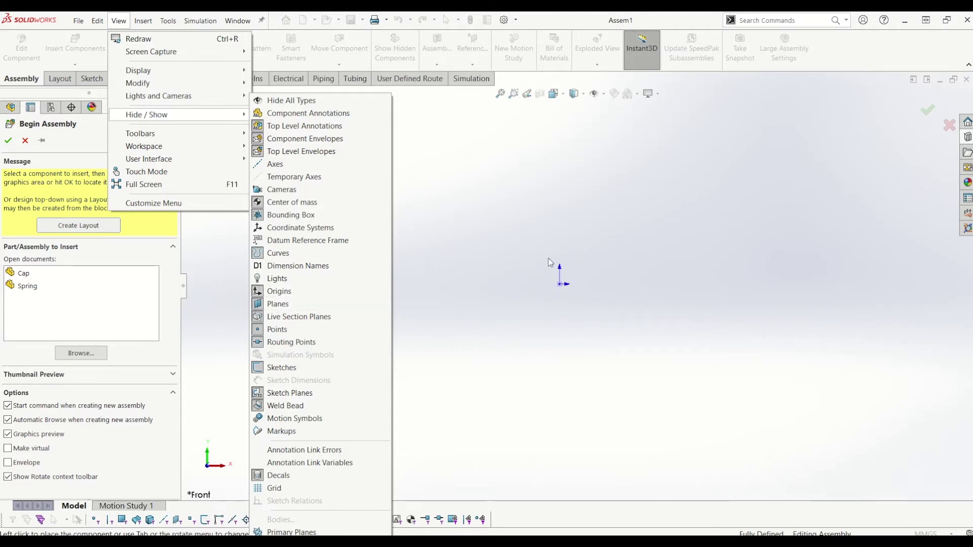
pyautogui.click(507, 262)
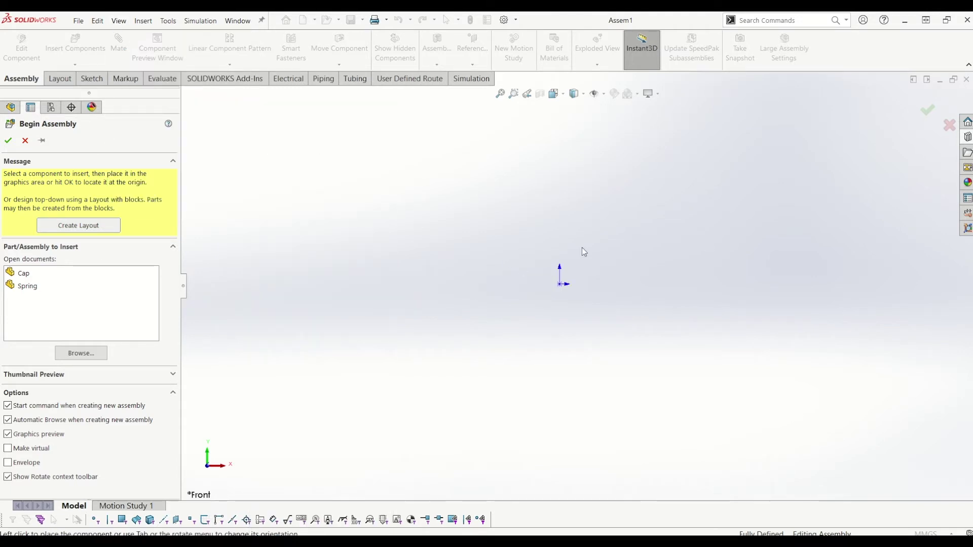
# - Insert the Cap part into the assembly, placing it on the assembly origin
pyautogui.click(30, 274)
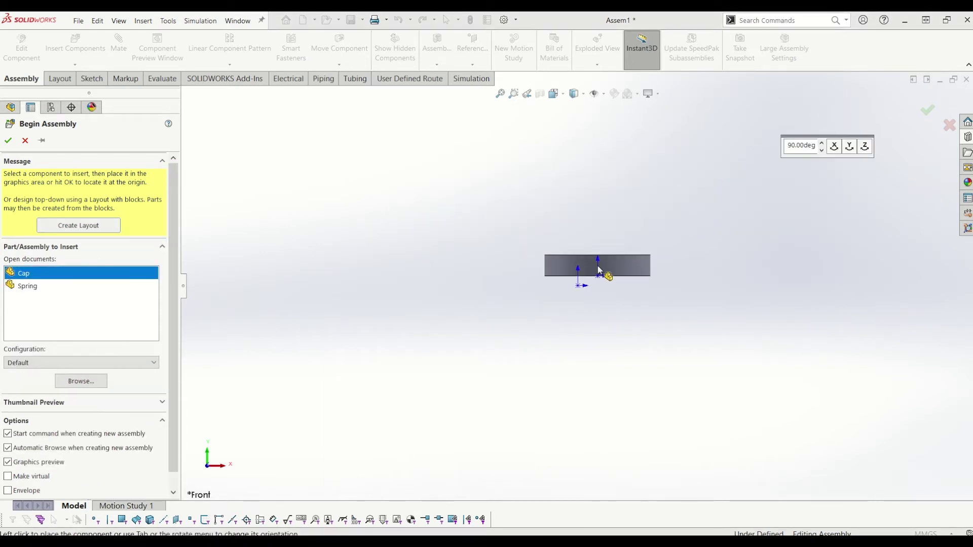
pyautogui.click(579, 286)
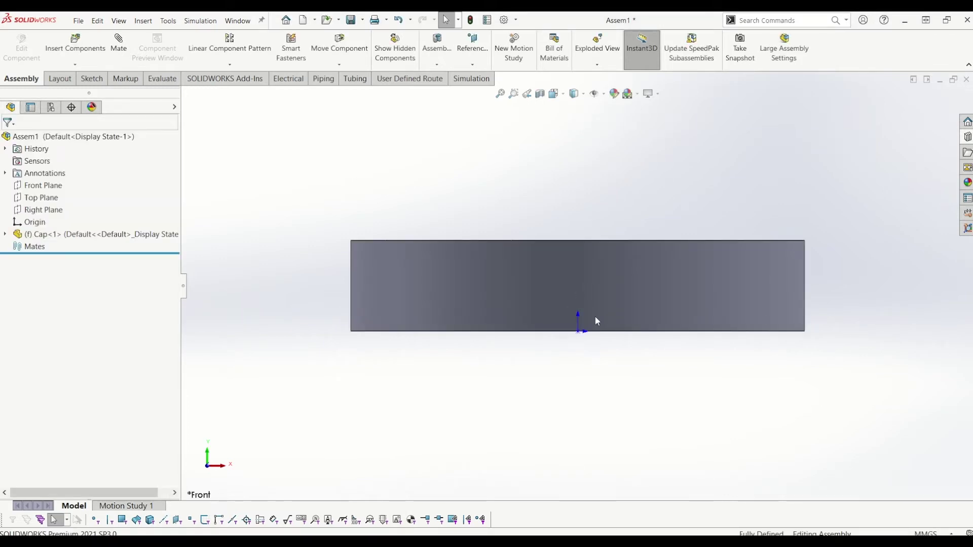
pyautogui.click(120, 237)
pyautogui.scroll(5, 436, 241)
pyautogui.moveTo(449, 239); pyautogui.dragTo(575, 234, button='middle')
pyautogui.scroll(6, 532, 275)
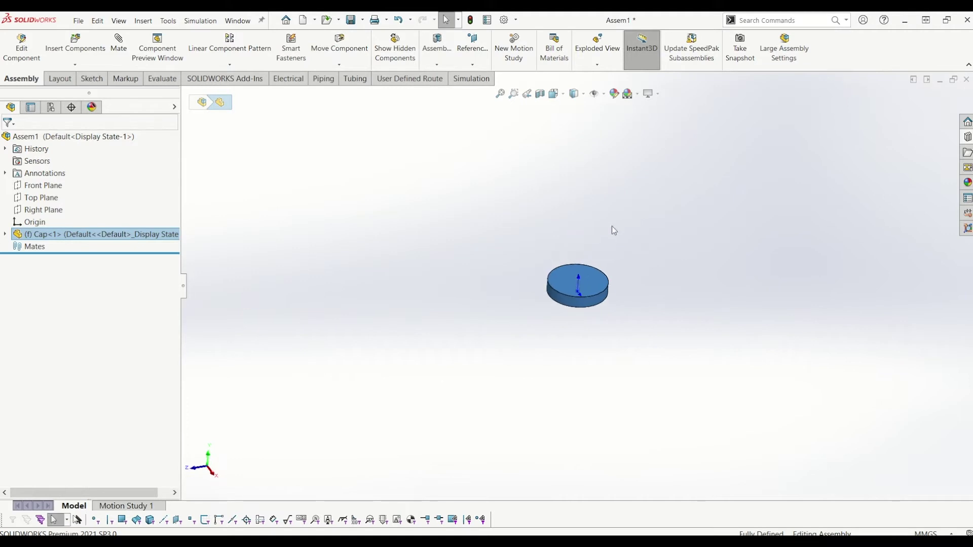
pyautogui.scroll(-8, 613, 226)
pyautogui.scroll(5, 616, 241)
pyautogui.click(387, 153)
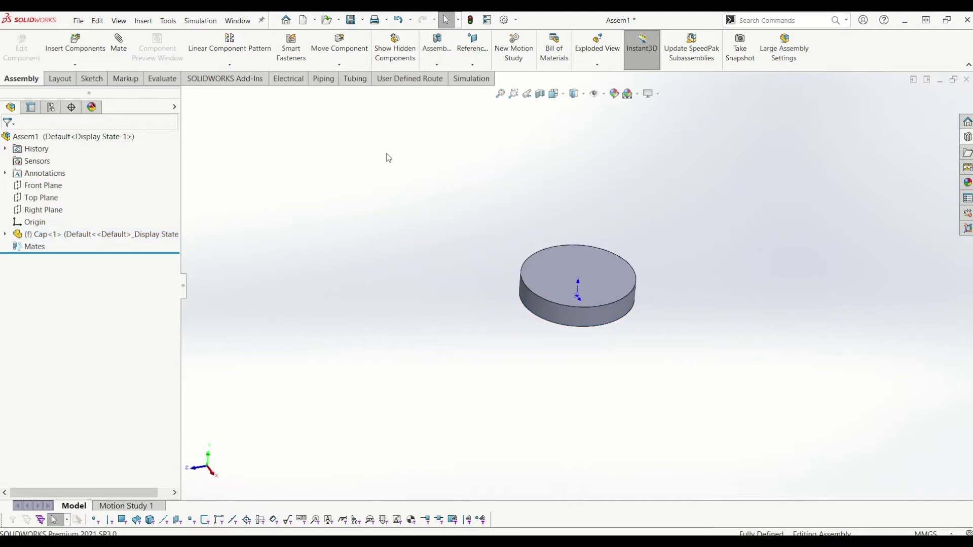
# - Insert the Spring part into the assembly and place it above the cap
pyautogui.click(57, 35)
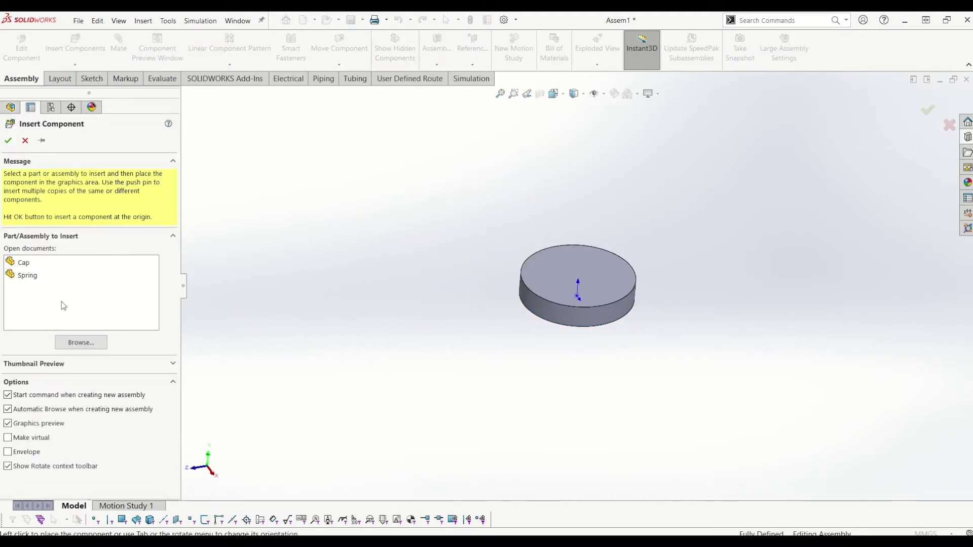
pyautogui.click(54, 276)
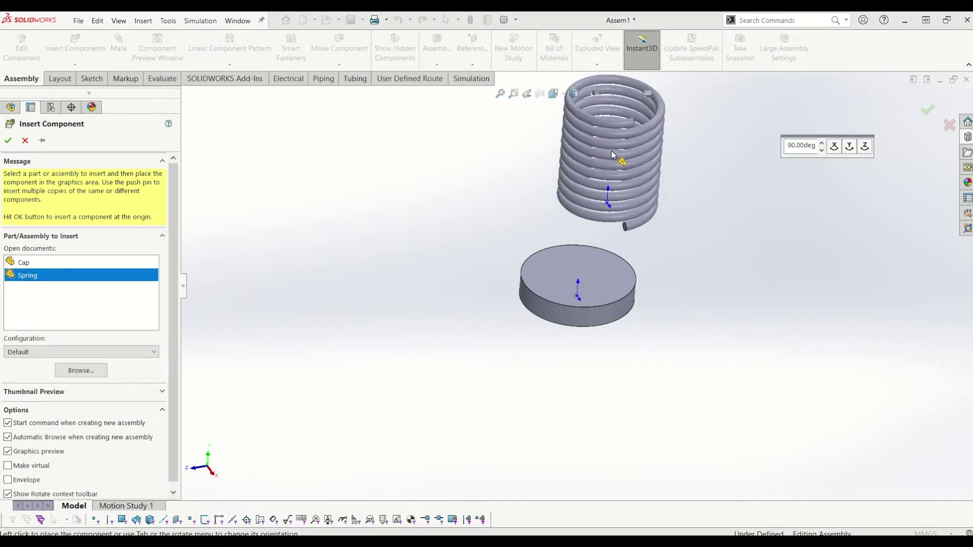
pyautogui.click(617, 156)
pyautogui.moveTo(651, 237); pyautogui.dragTo(609, 208, button='middle')
pyautogui.keyDown('ctrl'); pyautogui.moveTo(632, 127); pyautogui.dragTo(622, 156, button='middle'); pyautogui.keyUp('ctrl')
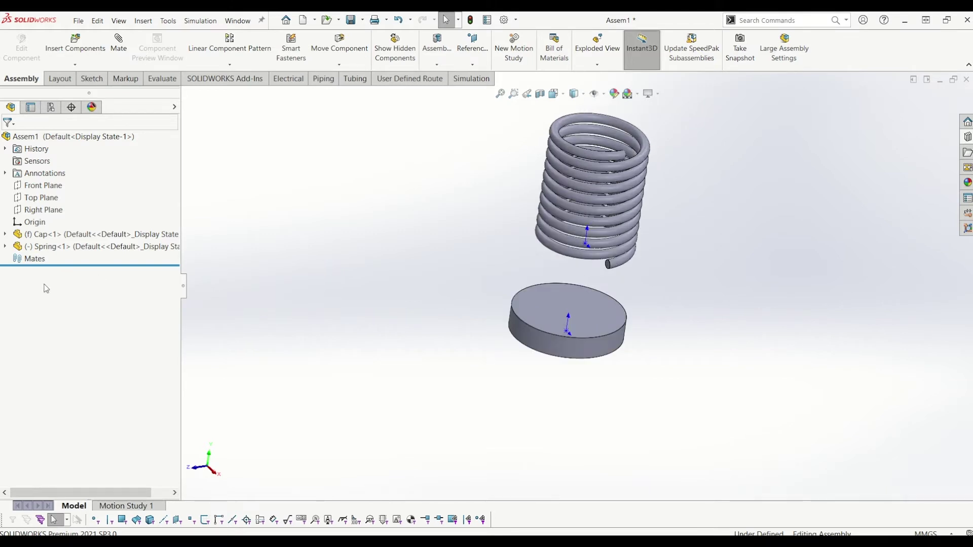
# - Add a coincident mate between the Front Planes of the cap and the spring
pyautogui.doubleClick(45, 238)
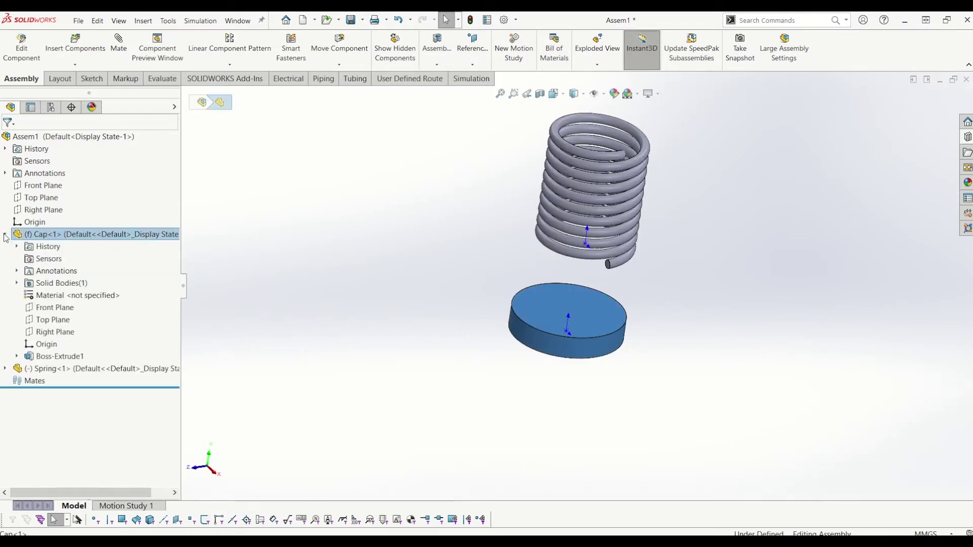
pyautogui.click(51, 308)
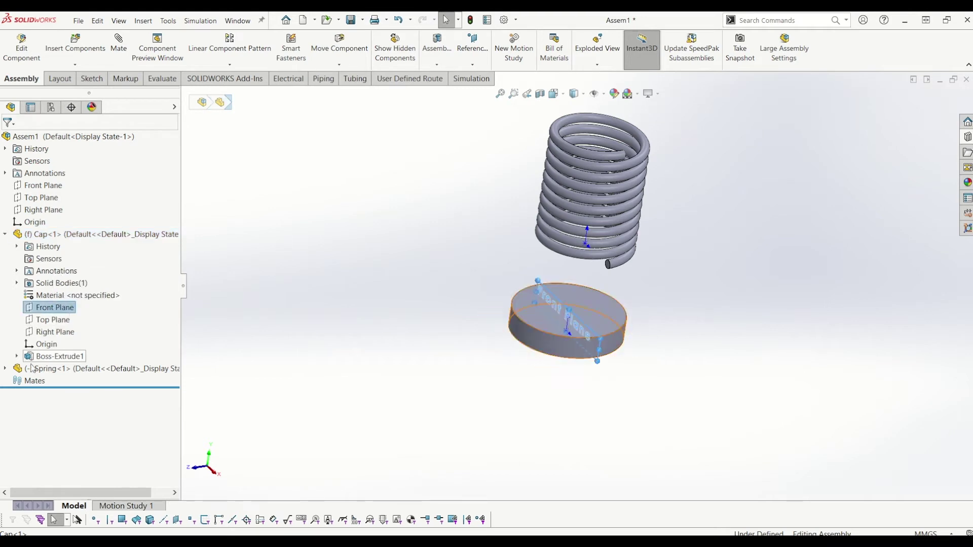
pyautogui.keyDown('ctrl'); pyautogui.click(53, 430); pyautogui.keyUp('ctrl')
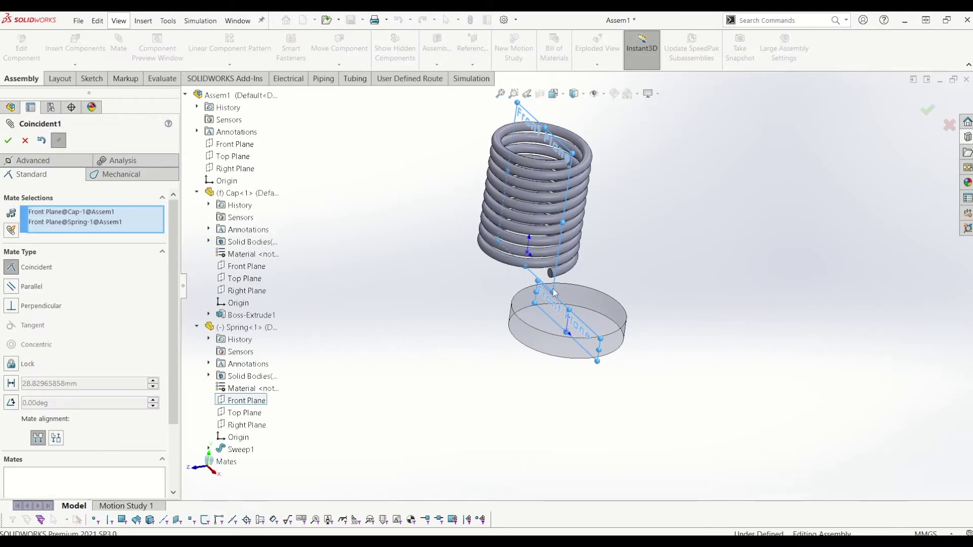
pyautogui.click(7, 141)
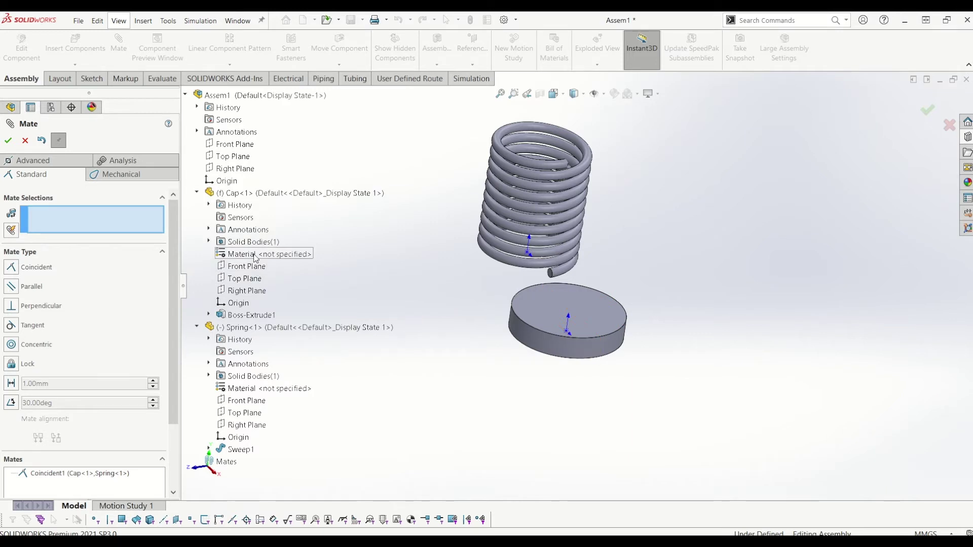
# - Add a coincident mate between the Right Planes of the cap and the spring
pyautogui.click(247, 291)
pyautogui.click(247, 425)
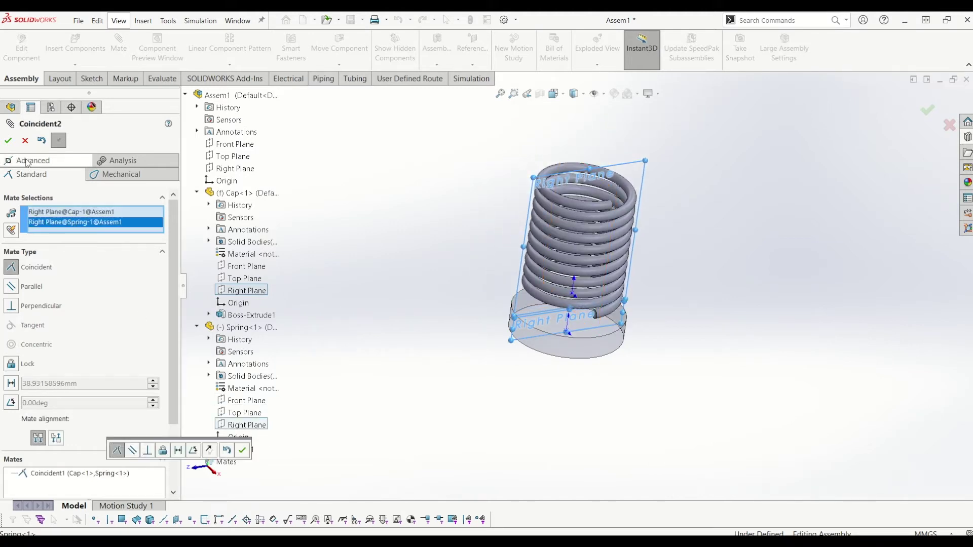
pyautogui.click(8, 140)
# - Move the spring up along its axis, clear of the cap, and leave the Mate command
pyautogui.moveTo(629, 262); pyautogui.dragTo(603, 123)
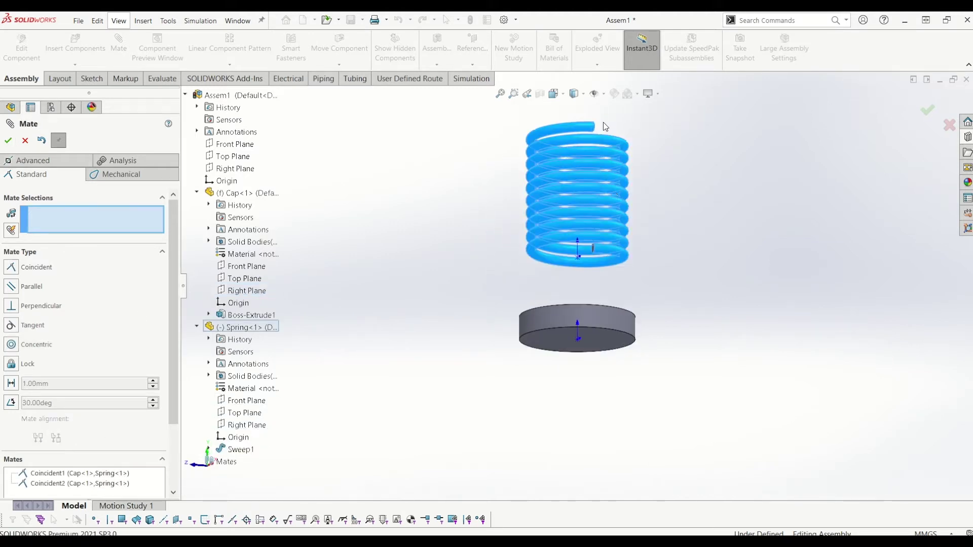
pyautogui.click(634, 223)
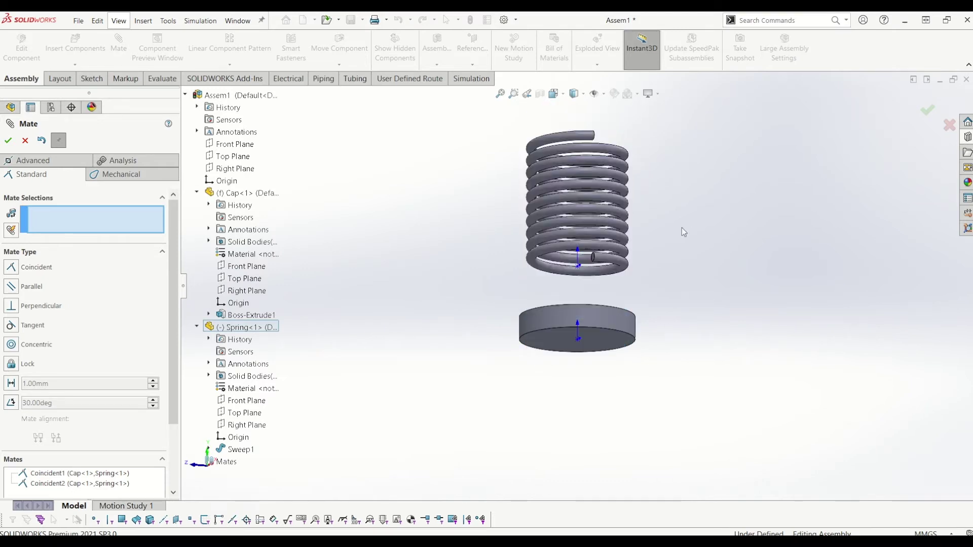
pyautogui.scroll(-5, 634, 254)
pyautogui.moveTo(573, 311); pyautogui.dragTo(553, 295, button='middle')
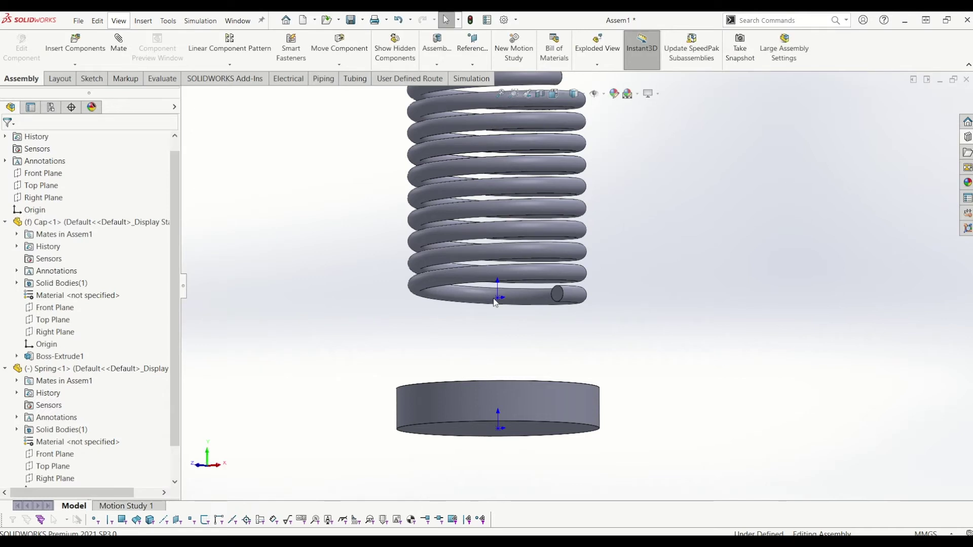
pyautogui.moveTo(500, 304); pyautogui.dragTo(537, 345, button='middle')
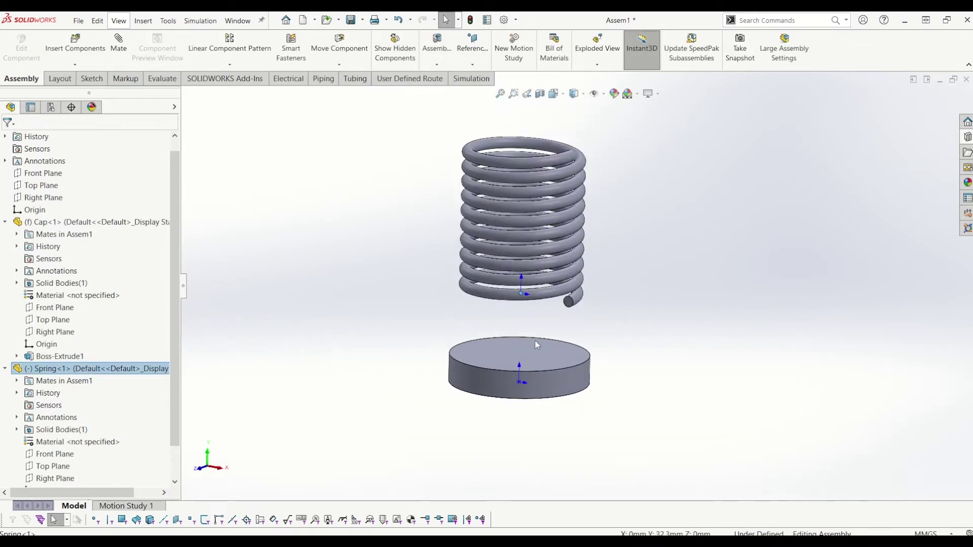
# - Add a coincident mate that seats the spring on the cap's upper face, and leave the Mate command
pyautogui.click(546, 355)
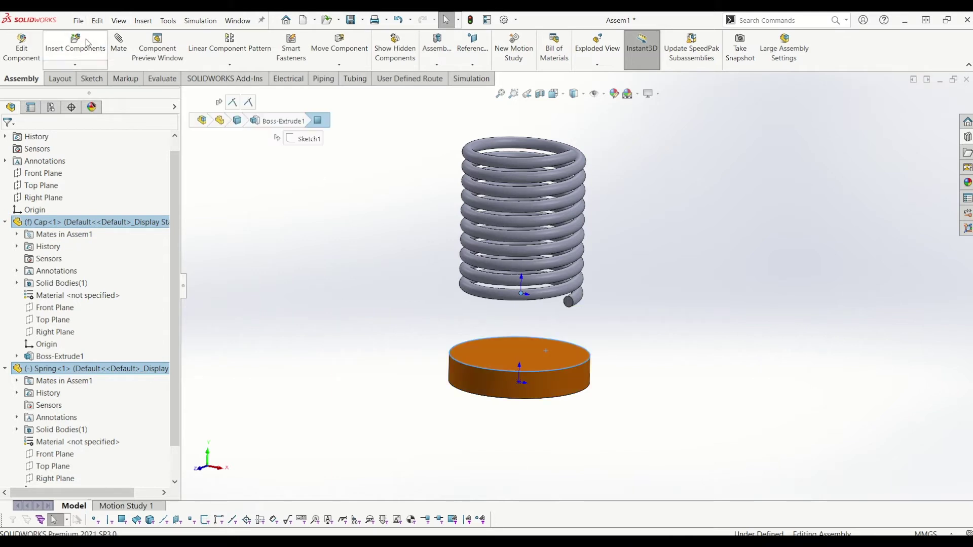
pyautogui.click(117, 43)
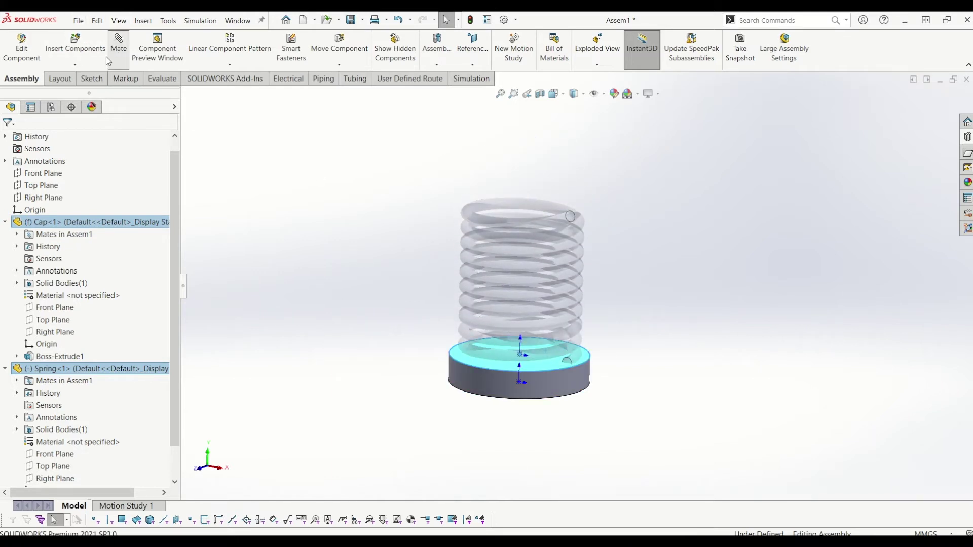
pyautogui.click(8, 141)
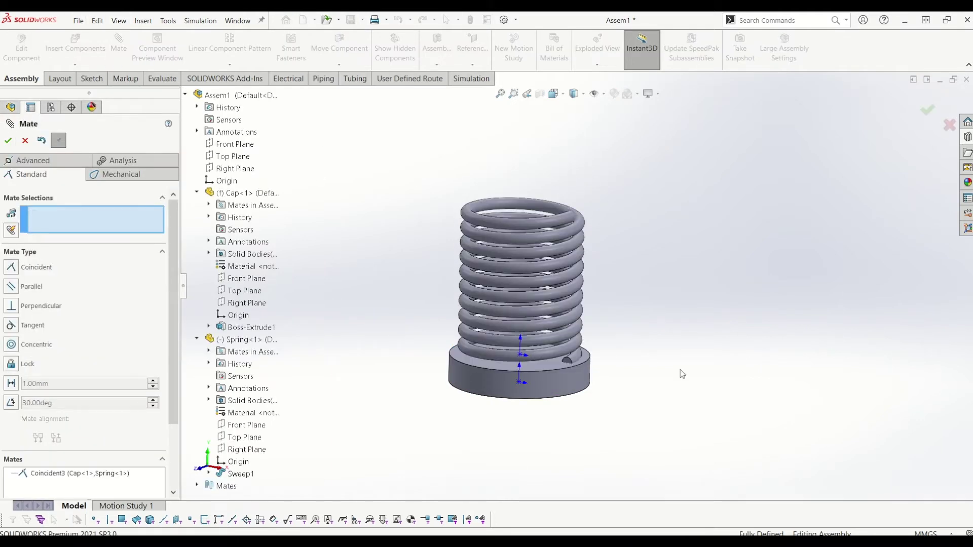
# - Insert a second Cap part into the assembly and place it above the spring
pyautogui.scroll(-3, 654, 368)
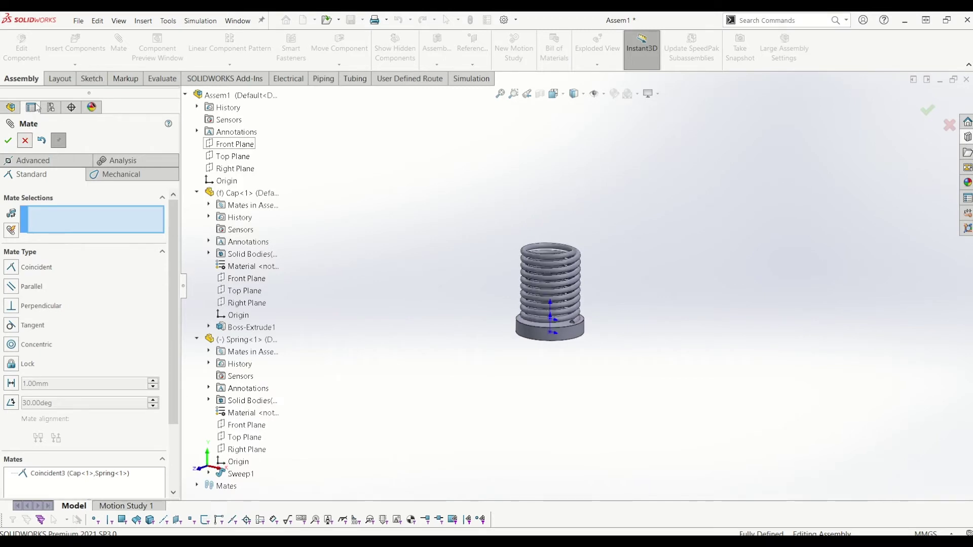
pyautogui.click(57, 45)
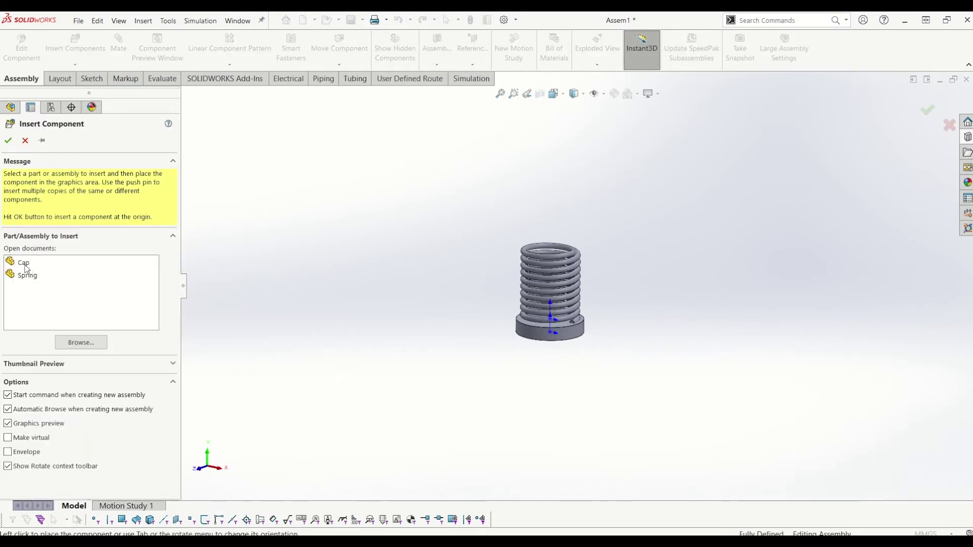
pyautogui.click(25, 266)
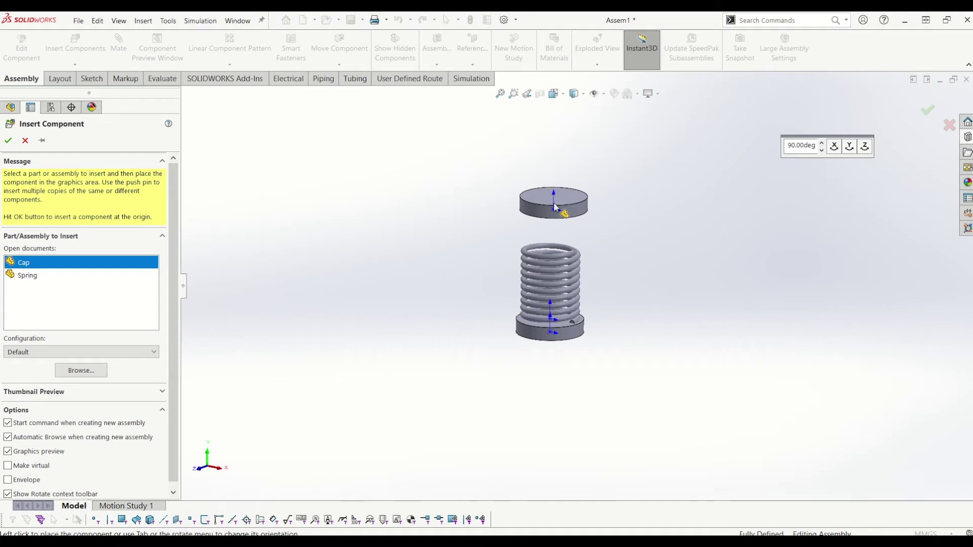
pyautogui.click(555, 202)
# - Add a coincident mate between the Front Planes of the spring and the second cap
pyautogui.moveTo(567, 215)
pyautogui.mouseDown(button='middle')
pyautogui.moveTo(539, 223)
pyautogui.moveTo(569, 209)
pyautogui.mouseUp(button='middle')
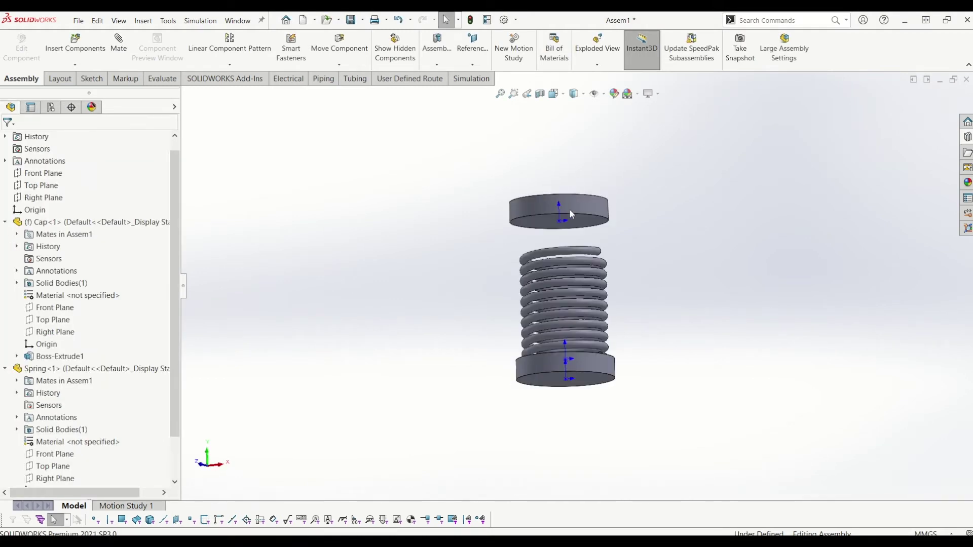
pyautogui.scroll(-3, 570, 208)
pyautogui.scroll(2, 561, 252)
pyautogui.moveTo(564, 253); pyautogui.dragTo(573, 279, button='middle')
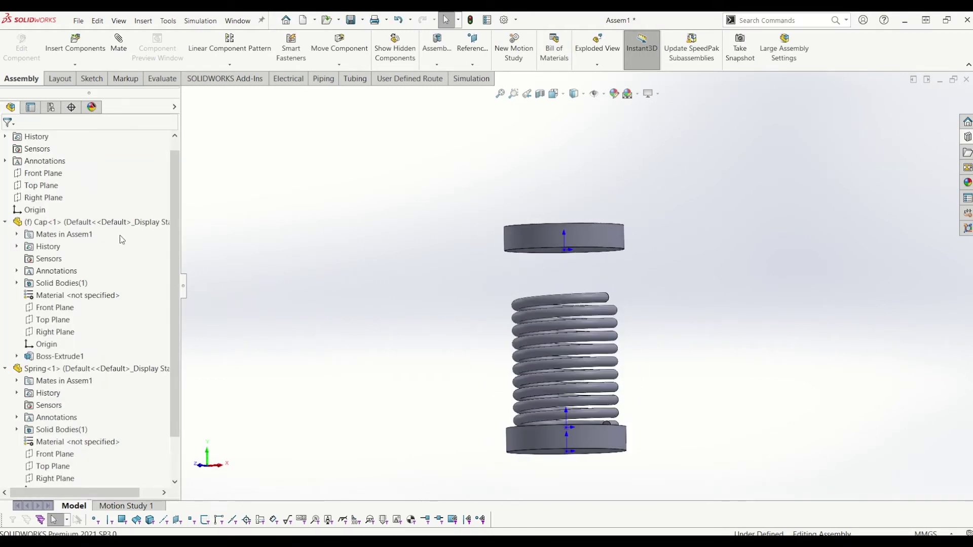
pyautogui.click(5, 223)
pyautogui.click(6, 247)
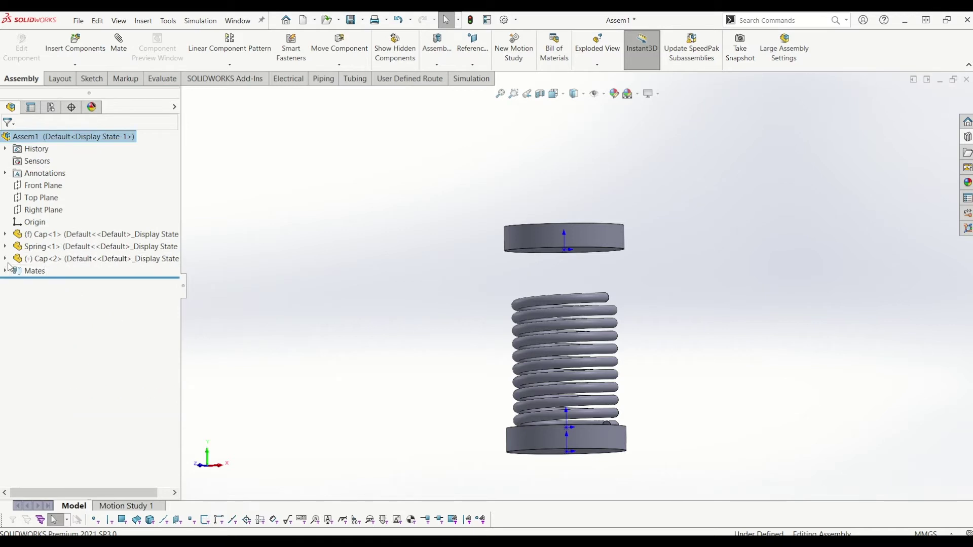
pyautogui.click(5, 259)
pyautogui.click(54, 332)
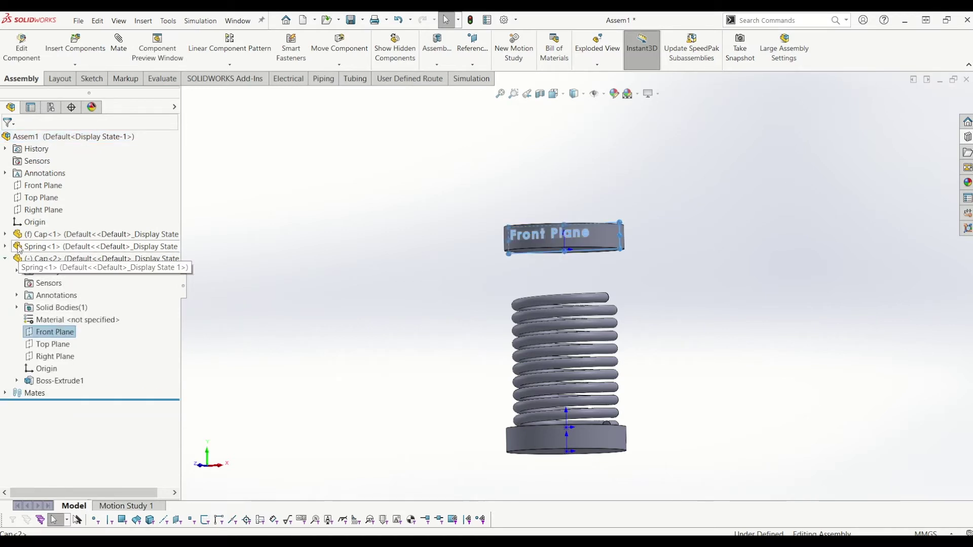
pyautogui.click(5, 247)
pyautogui.keyDown('ctrl'); pyautogui.click(50, 332); pyautogui.keyUp('ctrl')
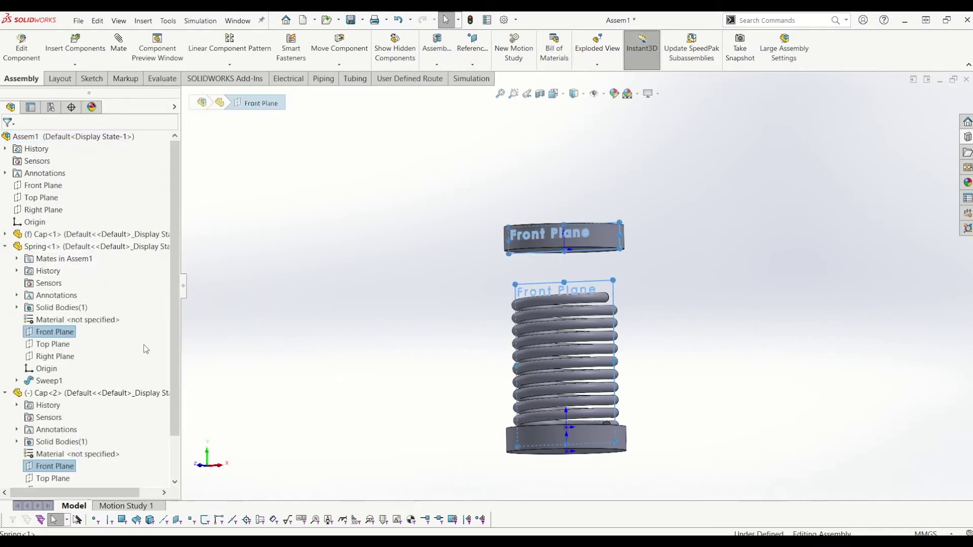
pyautogui.moveTo(349, 247); pyautogui.dragTo(323, 293, button='middle')
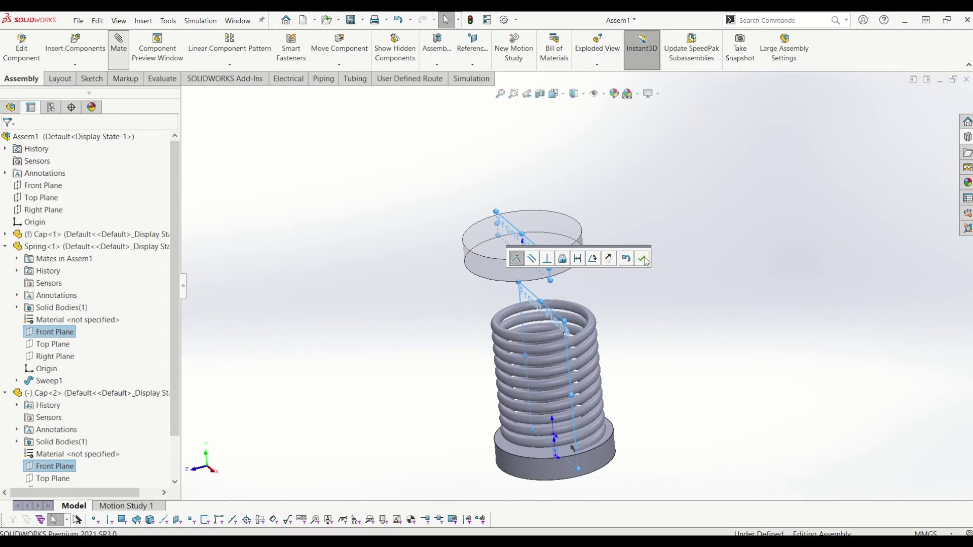
pyautogui.click(643, 260)
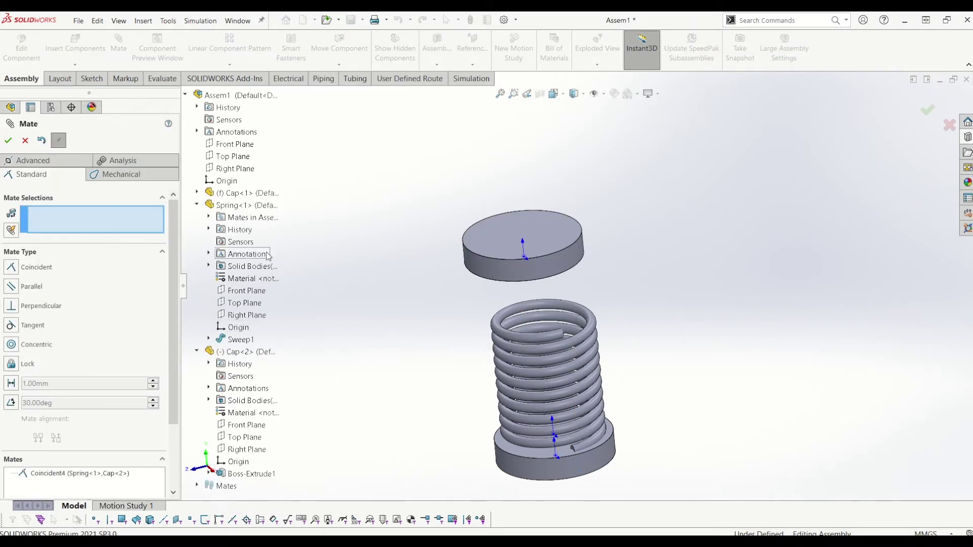
# - Add a coincident mate between the Right Planes of the spring and the second cap
pyautogui.click(251, 316)
pyautogui.click(225, 449)
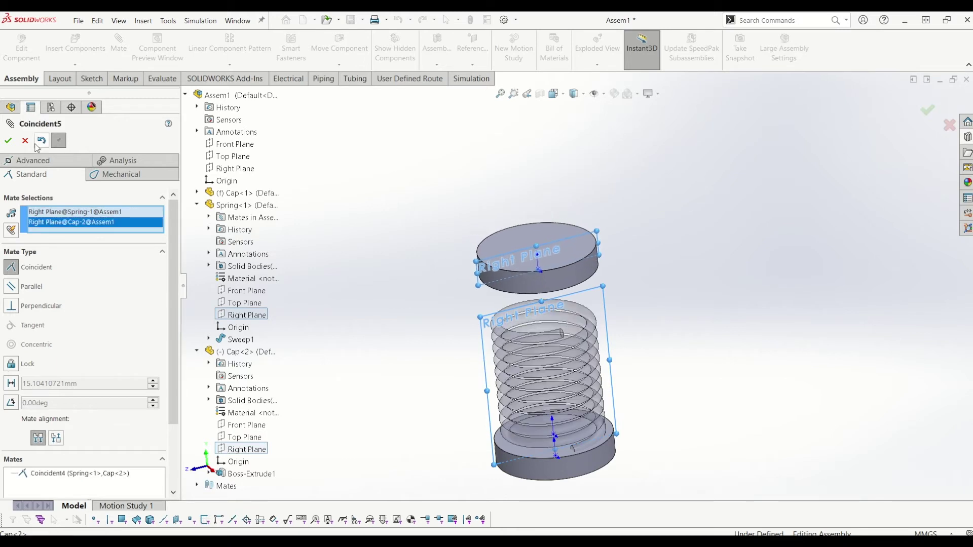
pyautogui.click(628, 269)
# - Lower the second cap along the spring's axis towards the top coil and leave the Mate command
pyautogui.moveTo(628, 269); pyautogui.dragTo(573, 292, button='middle')
pyautogui.moveTo(573, 281); pyautogui.dragTo(617, 321)
pyautogui.click(10, 139)
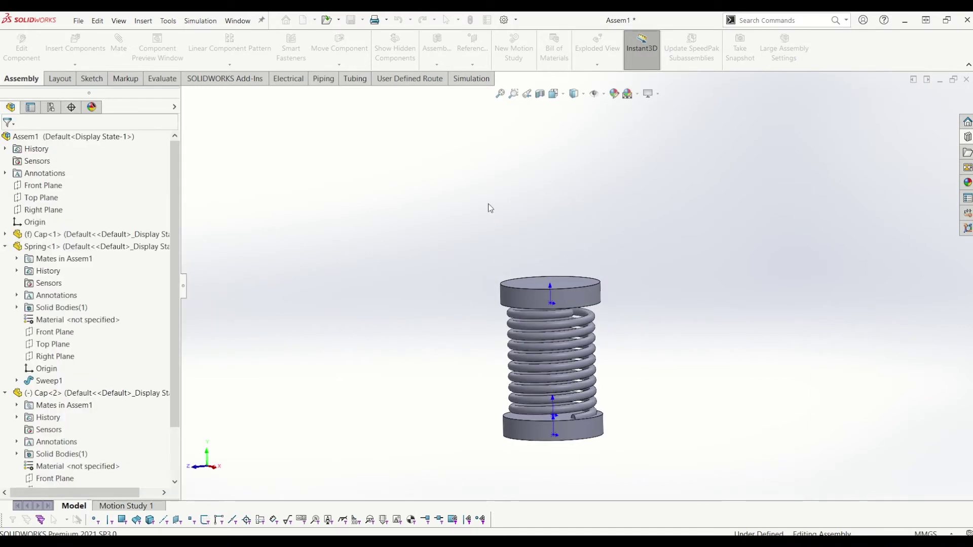
# - Collapse the component trees and fine-tune the upper cap's height so that it sits at the spring's top coil
pyautogui.click(5, 246)
pyautogui.click(5, 258)
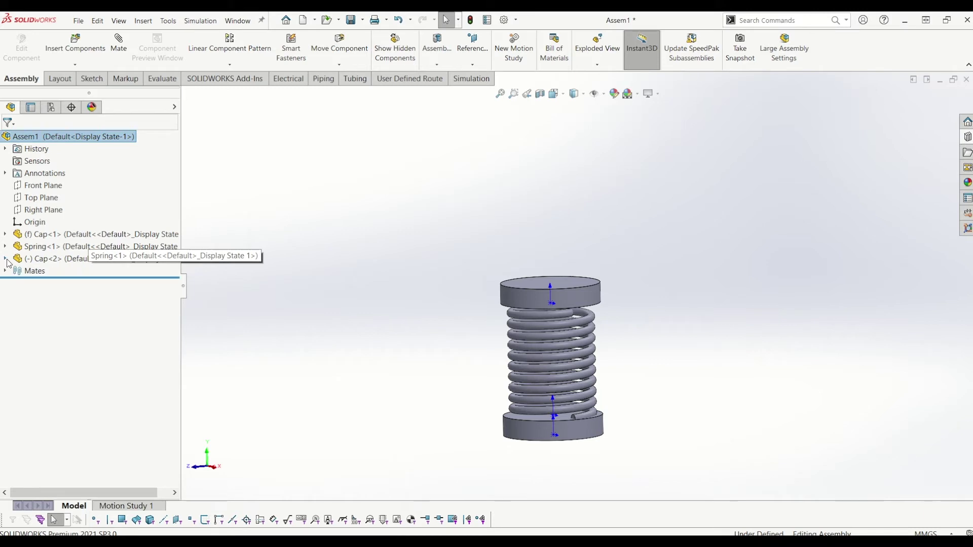
pyautogui.scroll(-8, 628, 289)
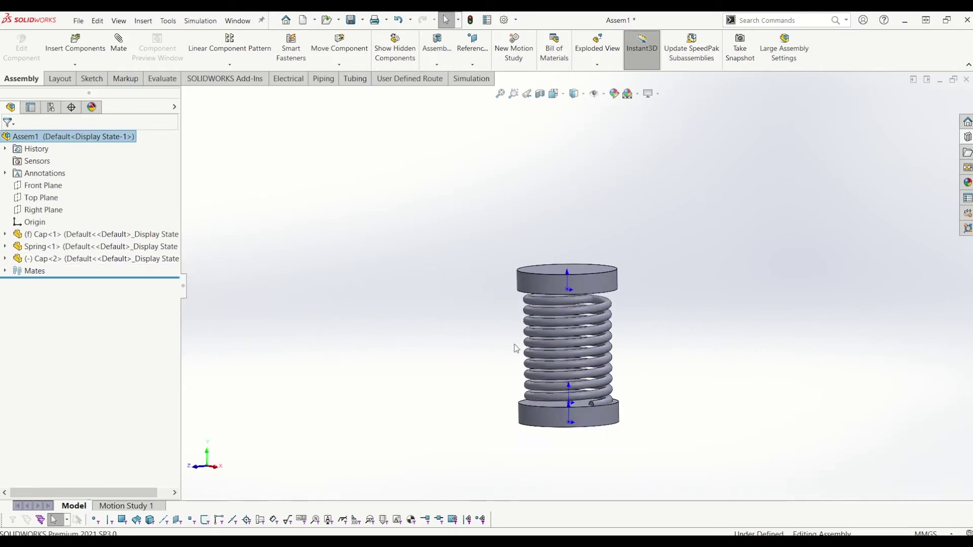
pyautogui.scroll(5, 633, 275)
pyautogui.scroll(-3, 612, 265)
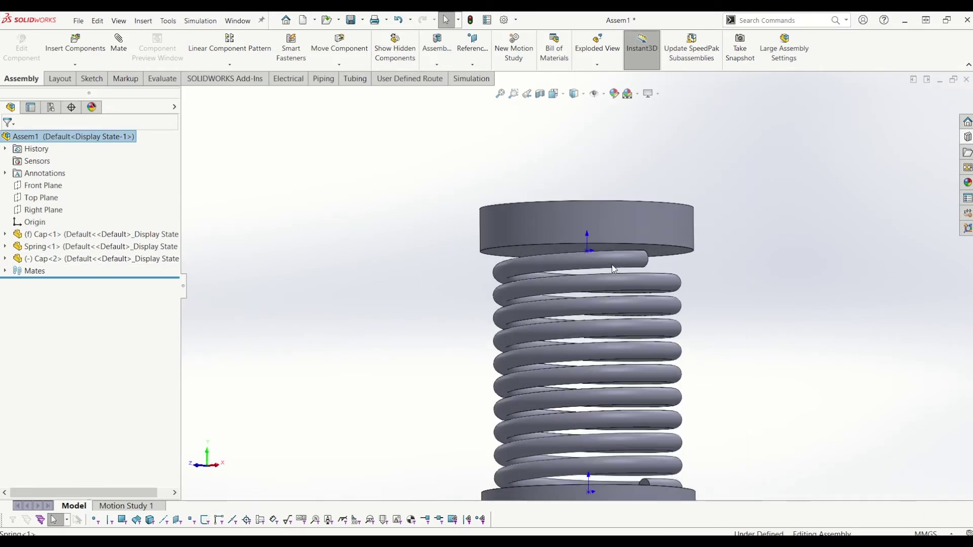
pyautogui.moveTo(517, 241); pyautogui.dragTo(526, 254)
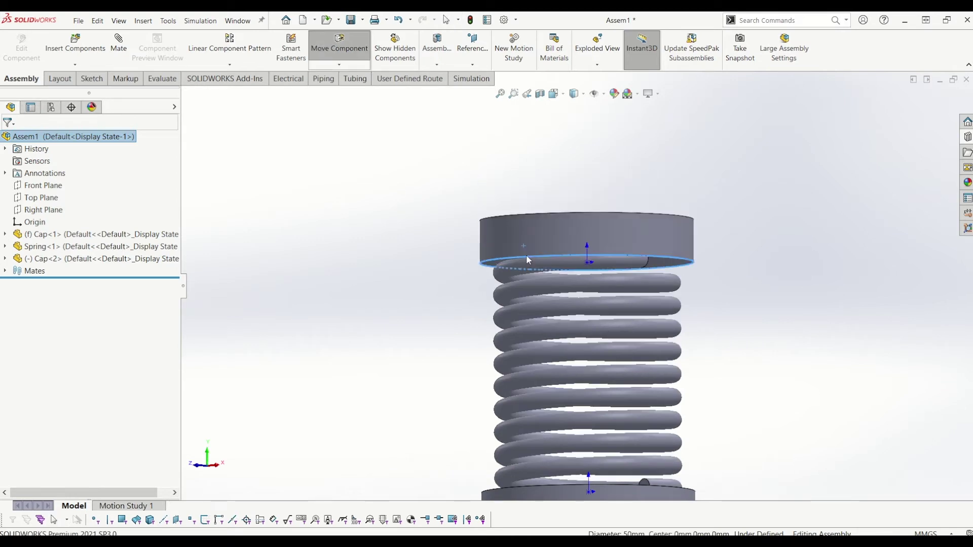
pyautogui.click(379, 308)
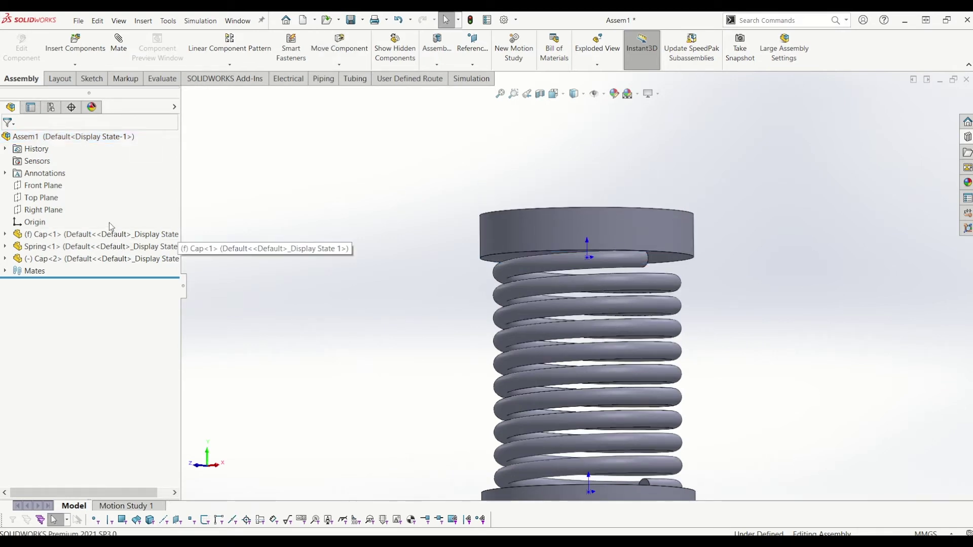
# - Start editing the Spring part in the assembly, saving the assembly as Motion along with its modified components
pyautogui.click(76, 247)
pyautogui.rightClick(87, 248)
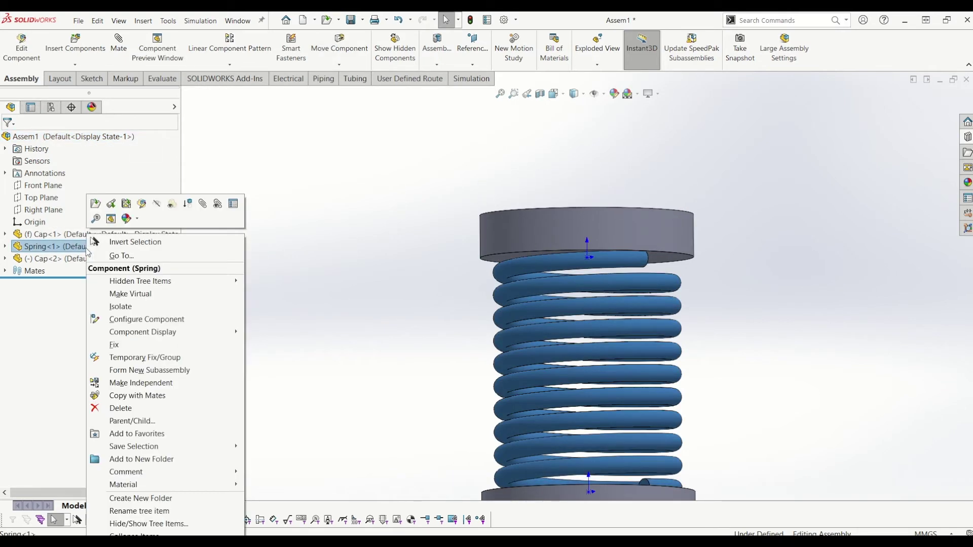
pyautogui.click(142, 207)
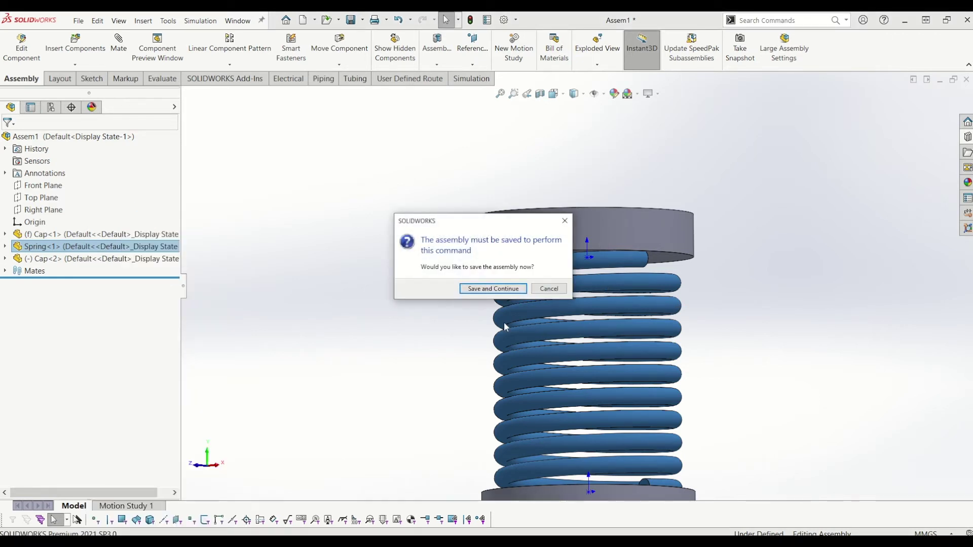
pyautogui.click(502, 288)
pyautogui.click(482, 233)
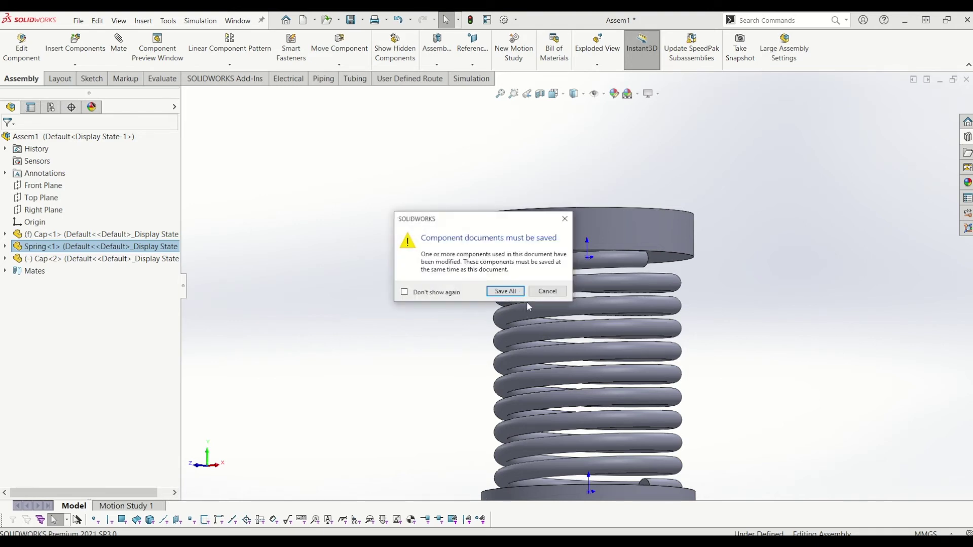
pyautogui.click(513, 293)
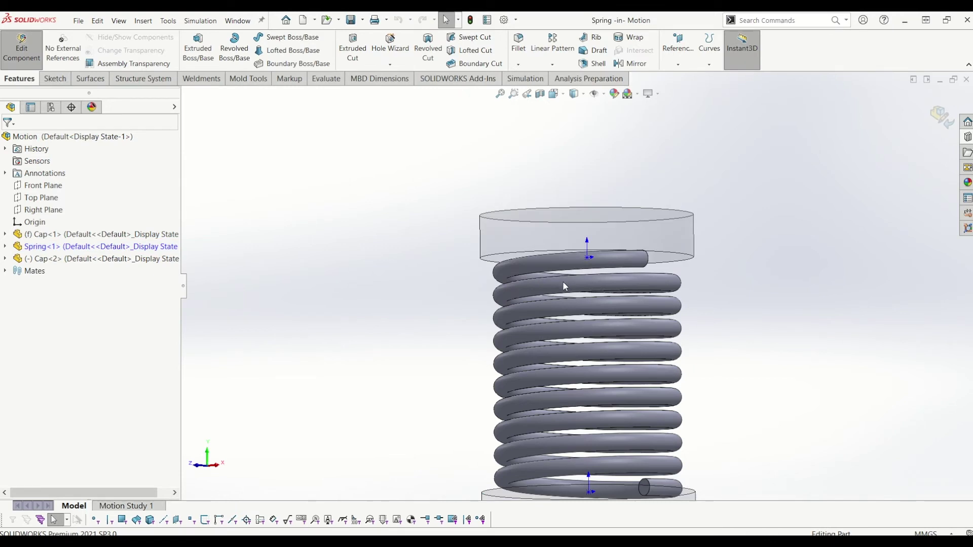
# - Open Sketch2, the vertical path line inside the spring's Sweep1 feature, for editing
pyautogui.scroll(-3, 637, 226)
pyautogui.scroll(6, 609, 310)
pyautogui.moveTo(606, 313); pyautogui.dragTo(599, 289, button='middle')
pyautogui.scroll(-3, 638, 371)
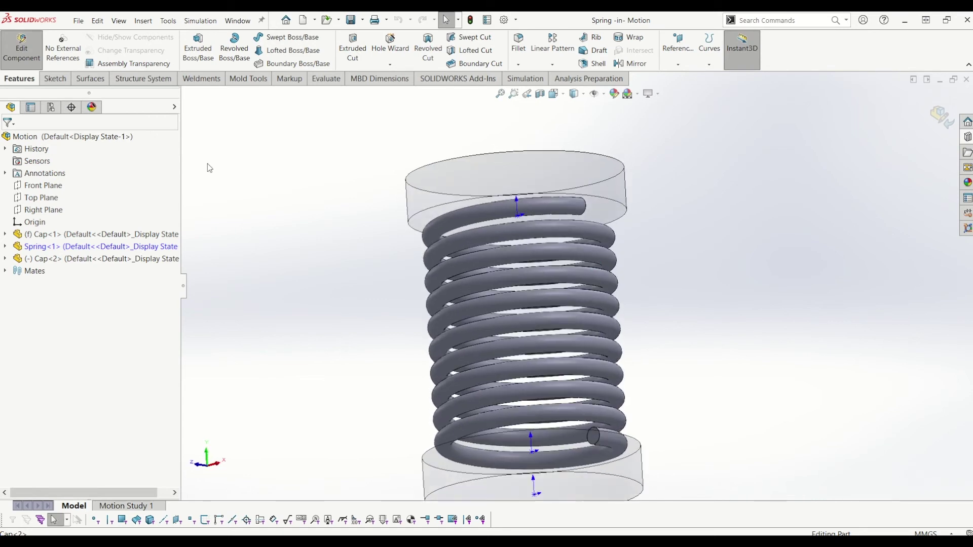
pyautogui.click(5, 247)
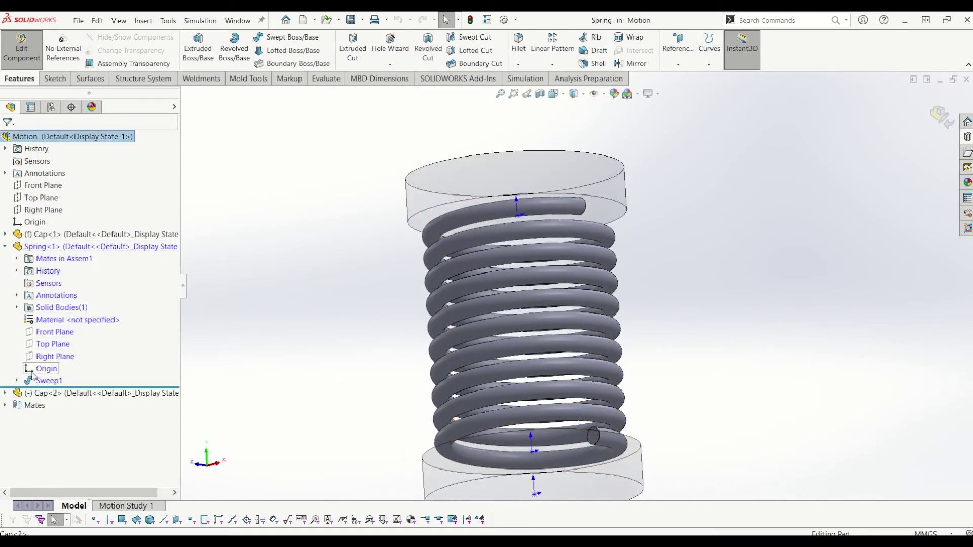
pyautogui.click(46, 384)
pyautogui.click(16, 381)
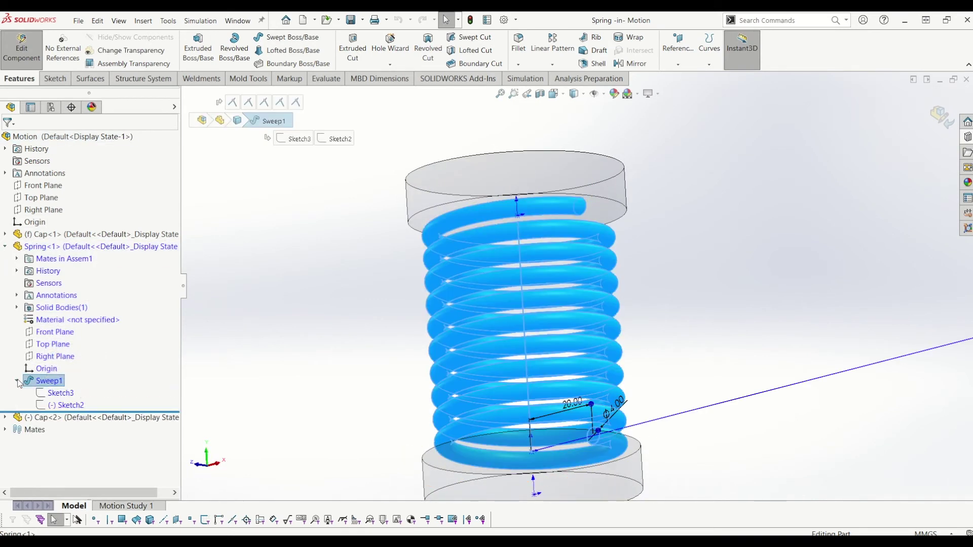
pyautogui.scroll(4, 396, 236)
pyautogui.moveTo(396, 236); pyautogui.dragTo(397, 247, button='middle')
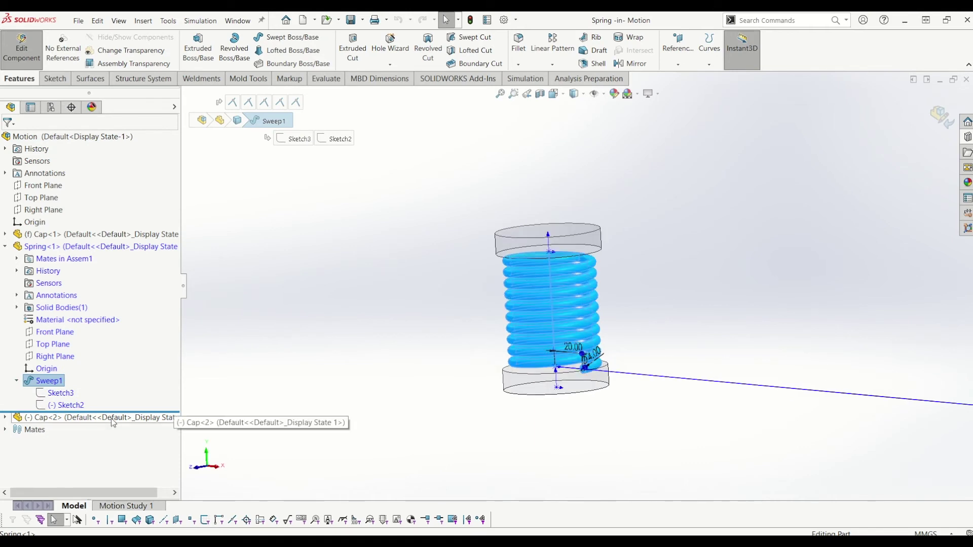
pyautogui.click(57, 405)
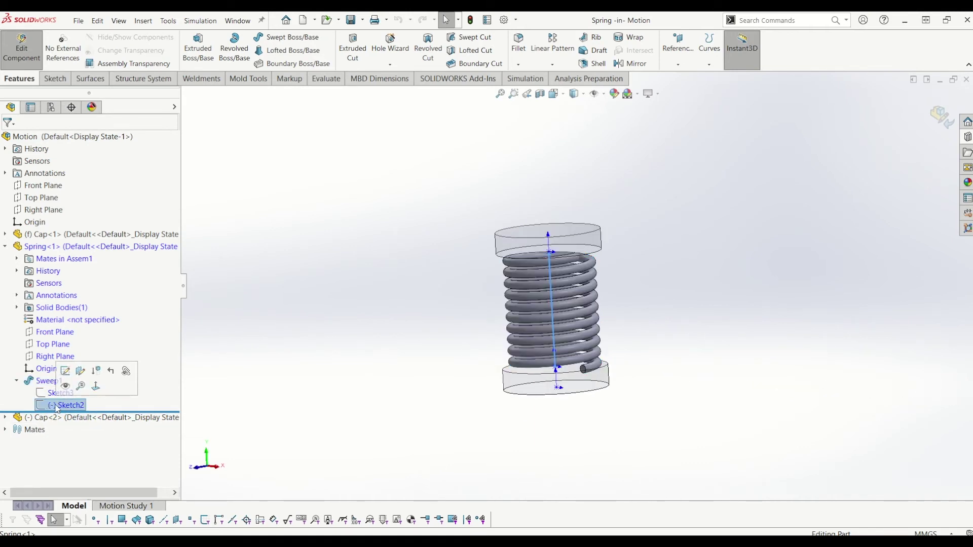
pyautogui.scroll(-3, 598, 367)
pyautogui.scroll(3, 598, 367)
pyautogui.rightClick(74, 405)
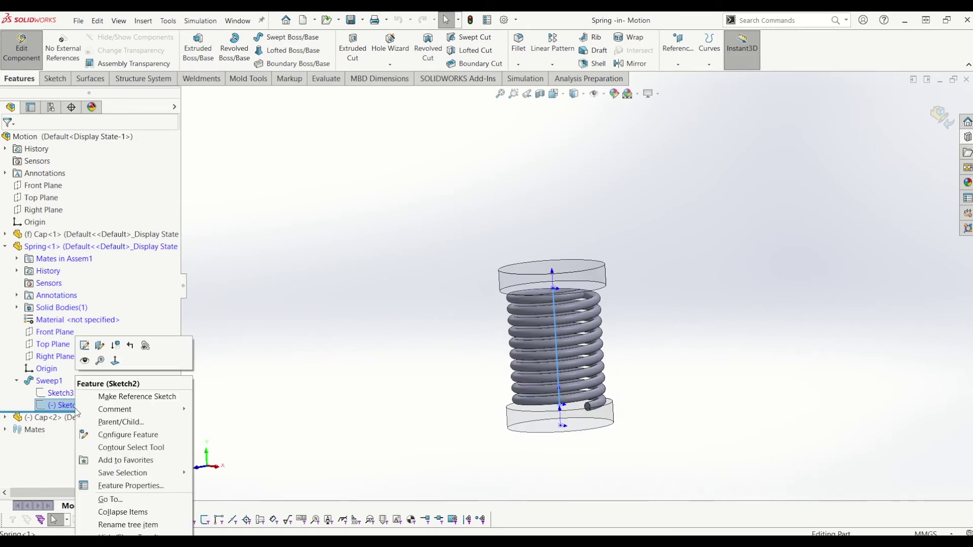
pyautogui.click(99, 346)
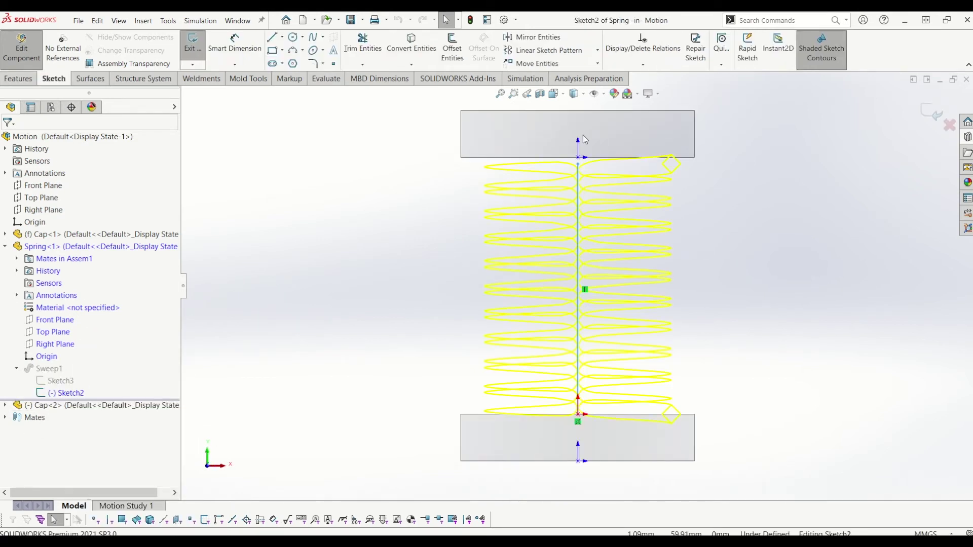
# - Shorten the vertical path line to about 49.5 mm by moving its upper endpoint down, clear of the upper cap
pyautogui.moveTo(567, 171); pyautogui.dragTo(571, 191)
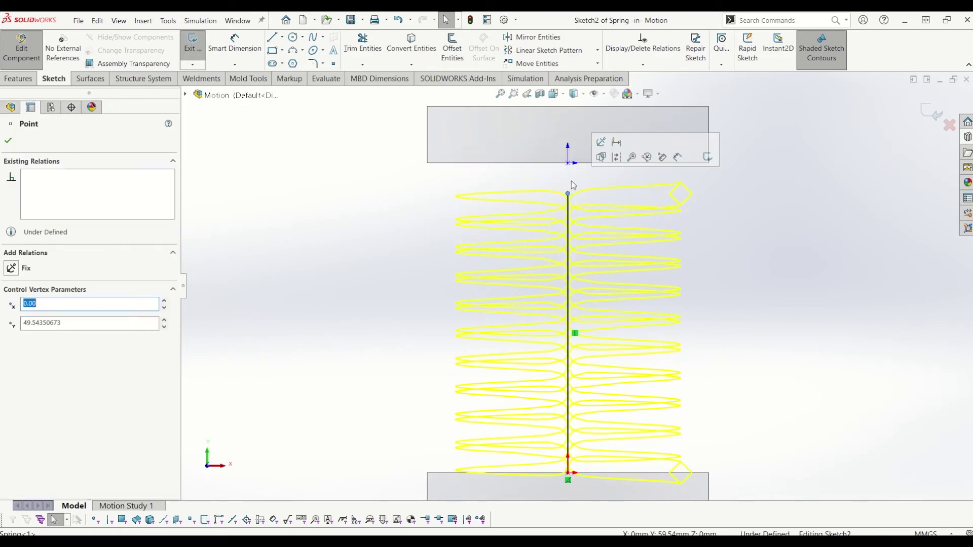
pyautogui.press('Escape')
pyautogui.scroll(-8, 573, 194)
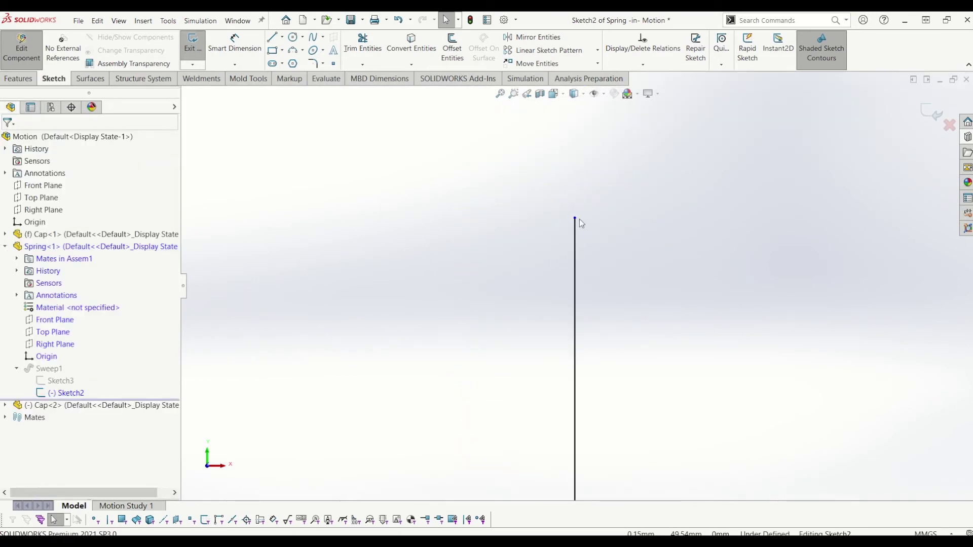
pyautogui.moveTo(573, 224); pyautogui.dragTo(576, 268)
pyautogui.moveTo(564, 228); pyautogui.dragTo(455, 225, button='middle')
pyautogui.keyDown('ctrl'); pyautogui.click(433, 205); pyautogui.keyUp('ctrl')
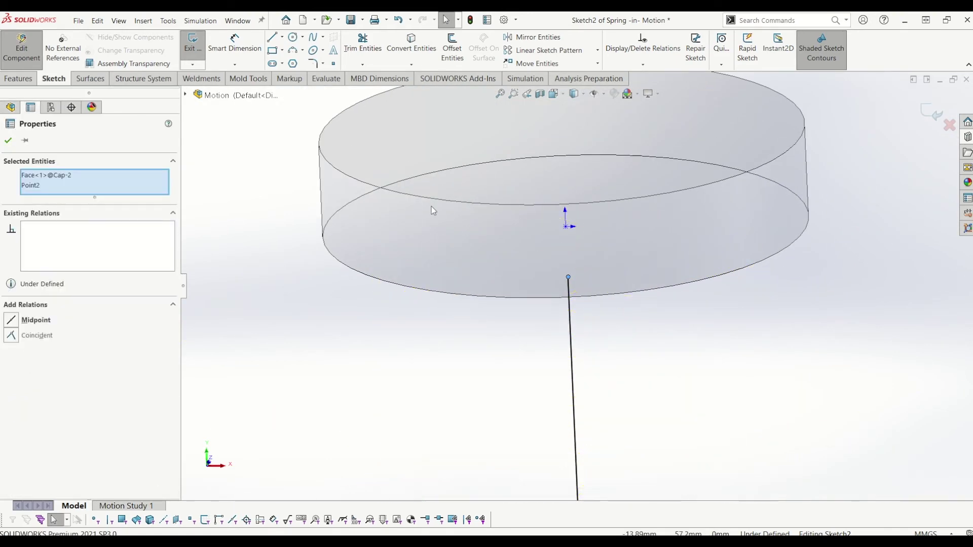
pyautogui.moveTo(413, 312)
pyautogui.mouseDown(button='middle')
pyautogui.moveTo(398, 341)
pyautogui.moveTo(446, 370)
pyautogui.mouseUp(button='middle')
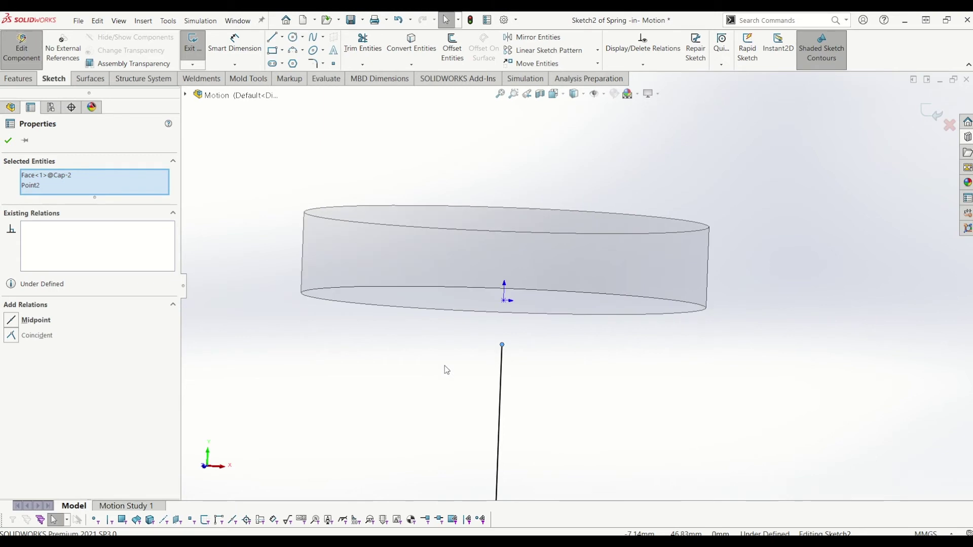
pyautogui.rightClick(128, 190)
pyautogui.click(157, 193)
# - Make the path line's upper endpoint coincident with the underside face of the upper cap
pyautogui.moveTo(362, 291); pyautogui.dragTo(457, 322, button='middle')
pyautogui.click(471, 371)
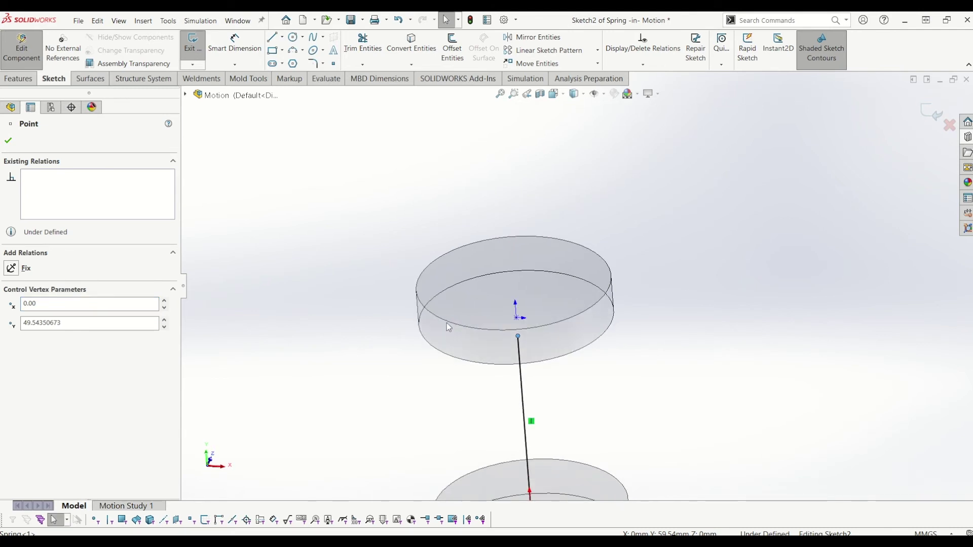
pyautogui.keyDown('ctrl'); pyautogui.click(443, 318); pyautogui.keyUp('ctrl')
pyautogui.moveTo(634, 330)
pyautogui.mouseDown(button='middle')
pyautogui.moveTo(597, 348)
pyautogui.moveTo(584, 393)
pyautogui.mouseUp(button='middle')
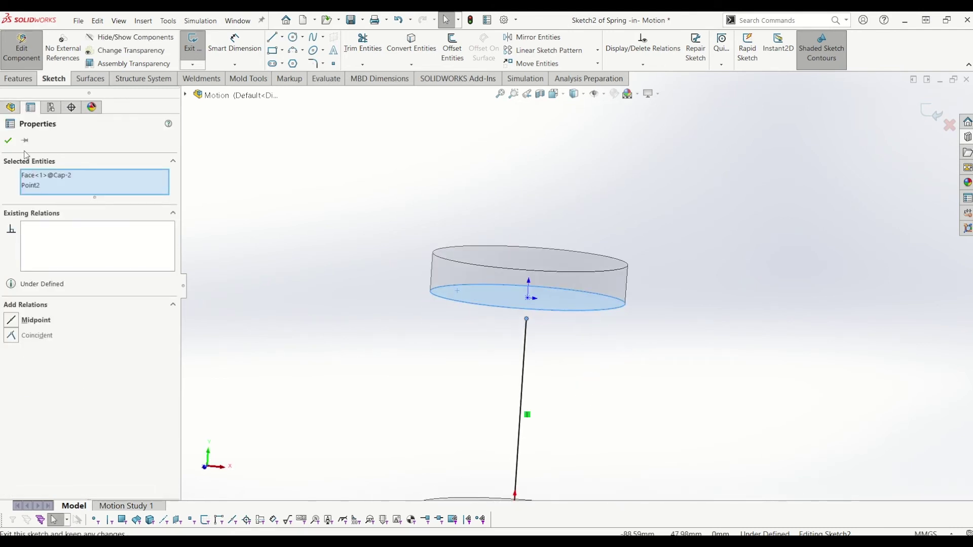
pyautogui.click(11, 336)
pyautogui.moveTo(544, 304)
pyautogui.mouseDown(button='middle')
pyautogui.moveTo(532, 336)
pyautogui.moveTo(624, 300)
pyautogui.moveTo(609, 298)
pyautogui.mouseUp(button='middle')
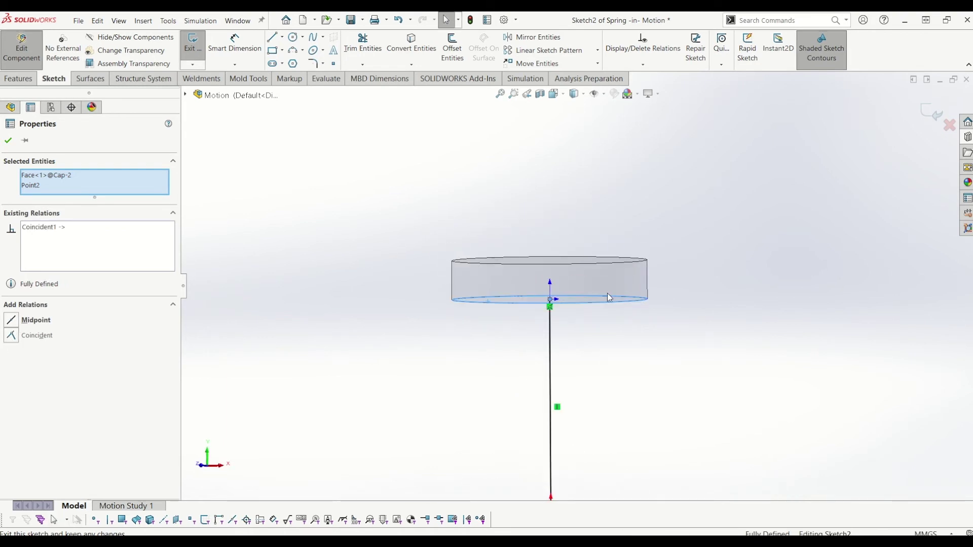
# - Finish editing the path sketch and the Spring part, return to the assembly and collapse the Spring's feature tree
pyautogui.click(932, 111)
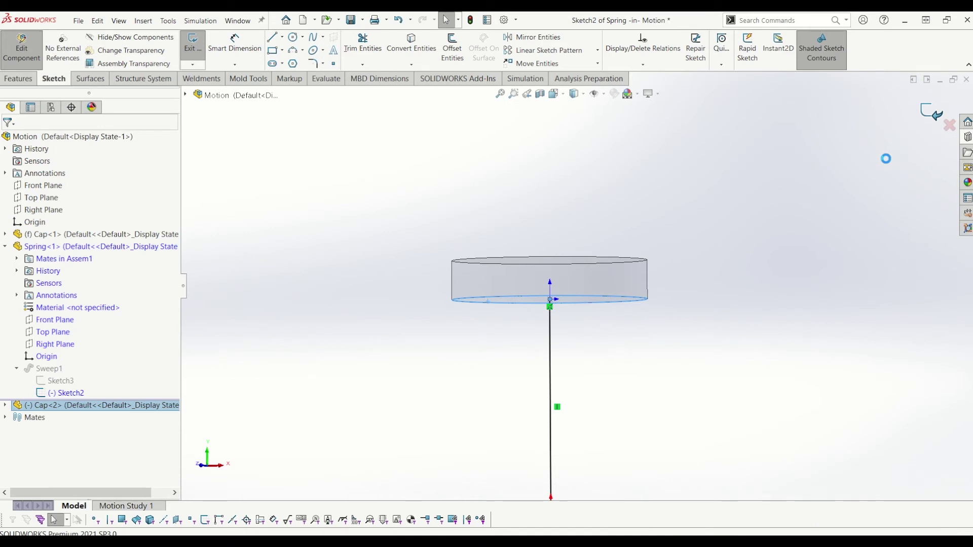
pyautogui.scroll(5, 773, 258)
pyautogui.moveTo(864, 152); pyautogui.dragTo(858, 158, button='middle')
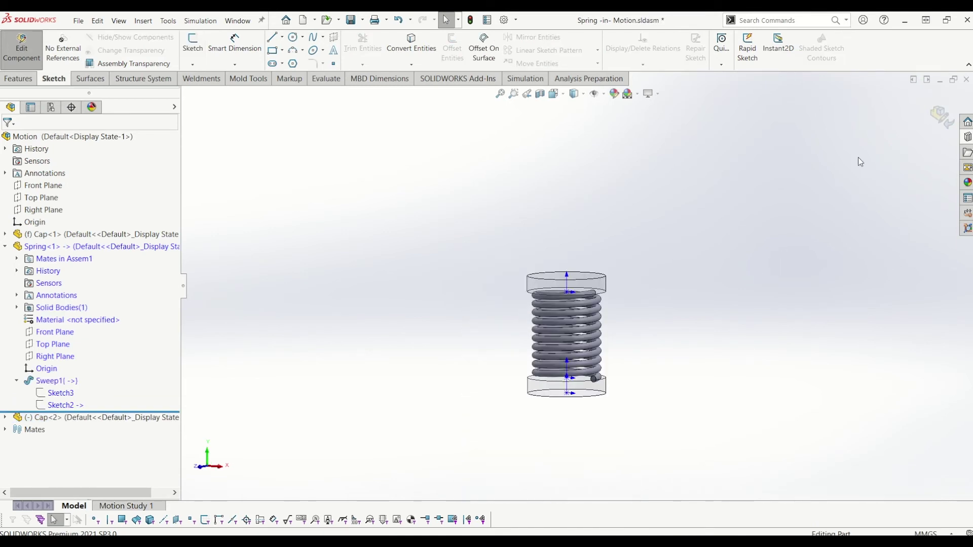
pyautogui.click(940, 118)
pyautogui.click(5, 247)
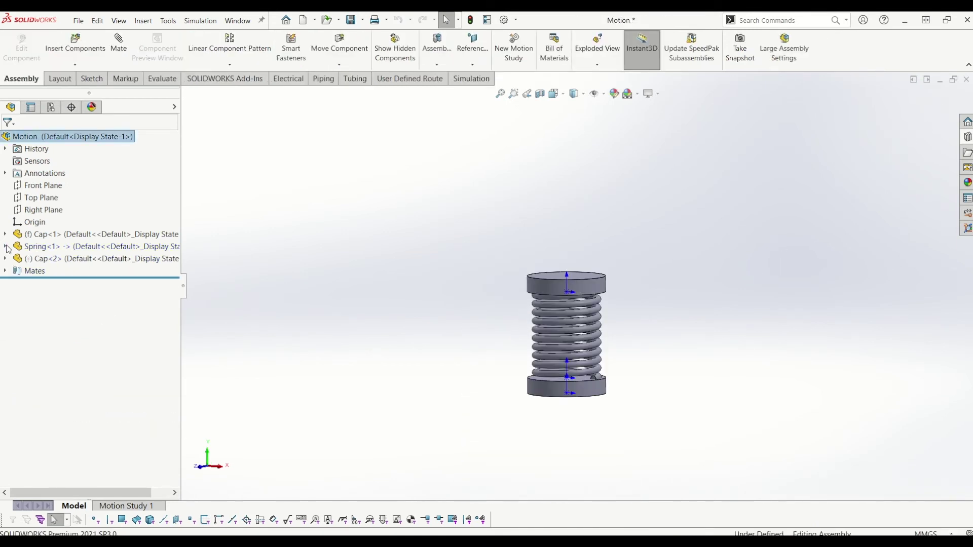
# - Raise the upper cap clear of the spring and rebuild the assembly to stretch the spring up to it
pyautogui.scroll(-5, 565, 275)
pyautogui.scroll(5, 564, 271)
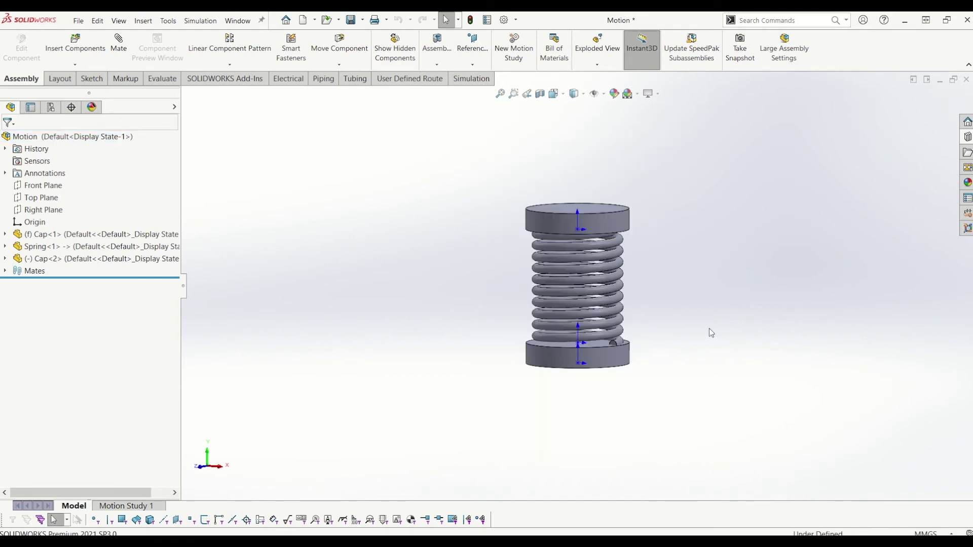
pyautogui.moveTo(606, 243); pyautogui.dragTo(611, 165)
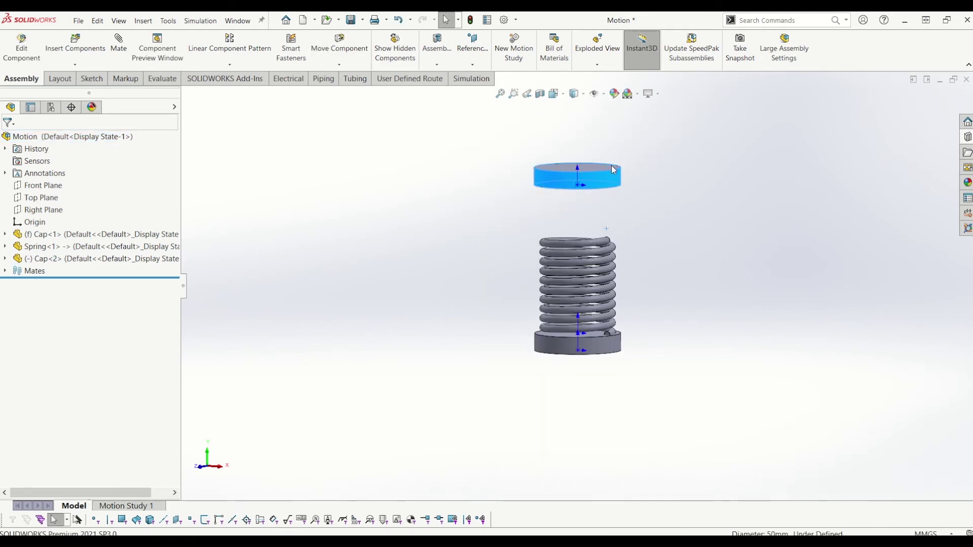
pyautogui.click(676, 225)
pyautogui.scroll(-3, 606, 238)
# - Lower the upper cap into the stretched spring and rebuild the assembly to compress the coils under it
pyautogui.moveTo(524, 213); pyautogui.dragTo(530, 302)
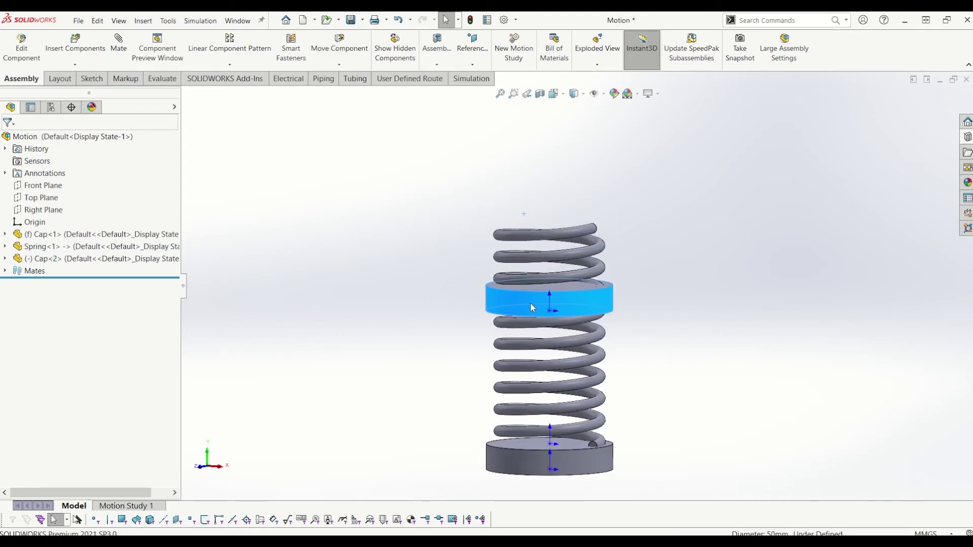
pyautogui.scroll(-3, 618, 363)
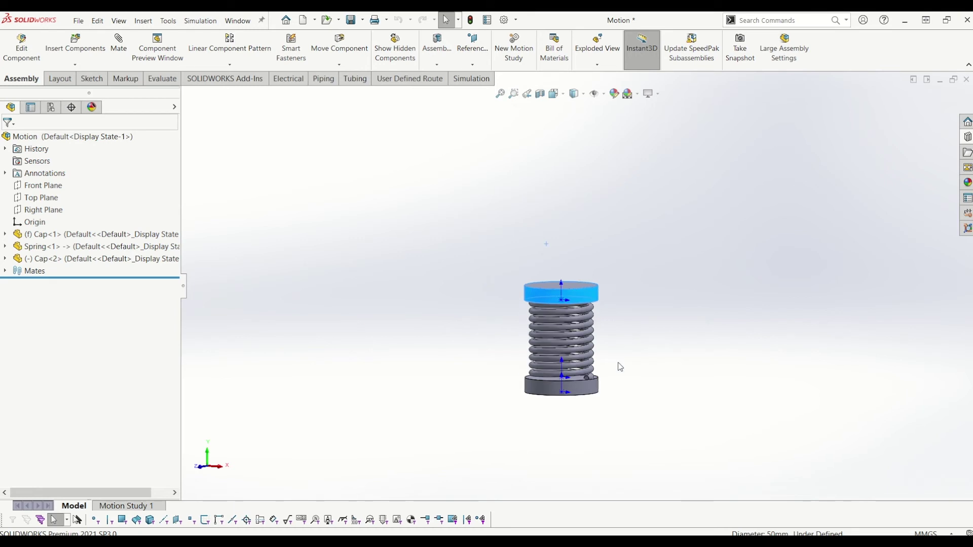
pyautogui.scroll(2, 661, 327)
# - Stretch the spring again with the upper cap, bring the cap back down to a compressed height and rebuild the assembly
pyautogui.moveTo(593, 324); pyautogui.dragTo(641, 340)
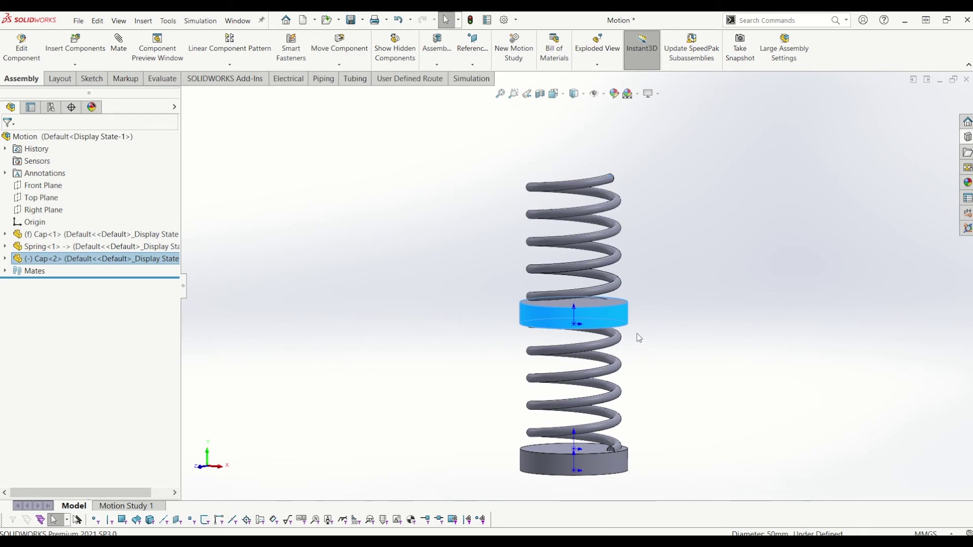
pyautogui.hotkey('ctrl', 'b')
pyautogui.scroll(1, 619, 337)
pyautogui.moveTo(621, 339); pyautogui.dragTo(632, 329, button='middle')
pyautogui.press('f')
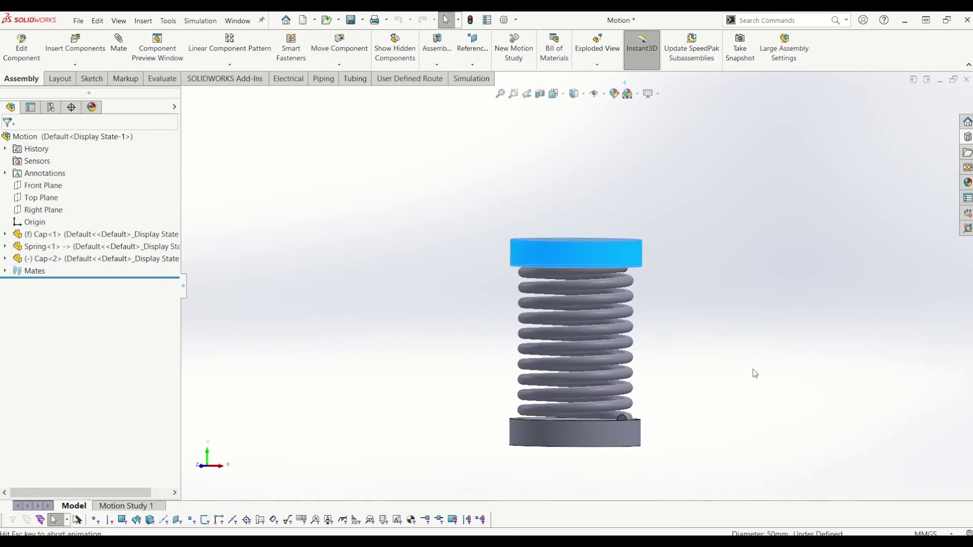
pyautogui.click(790, 373)
pyautogui.scroll(5, 760, 350)
pyautogui.scroll(-2, 662, 256)
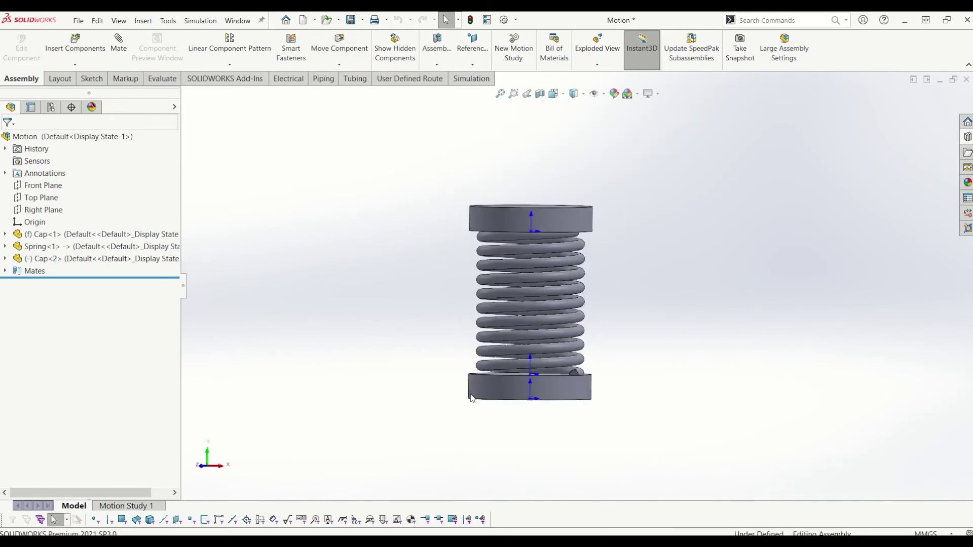
# - Open Motion Study 1, turn on Autokey and move the time bar to 4 sec
pyautogui.click(144, 506)
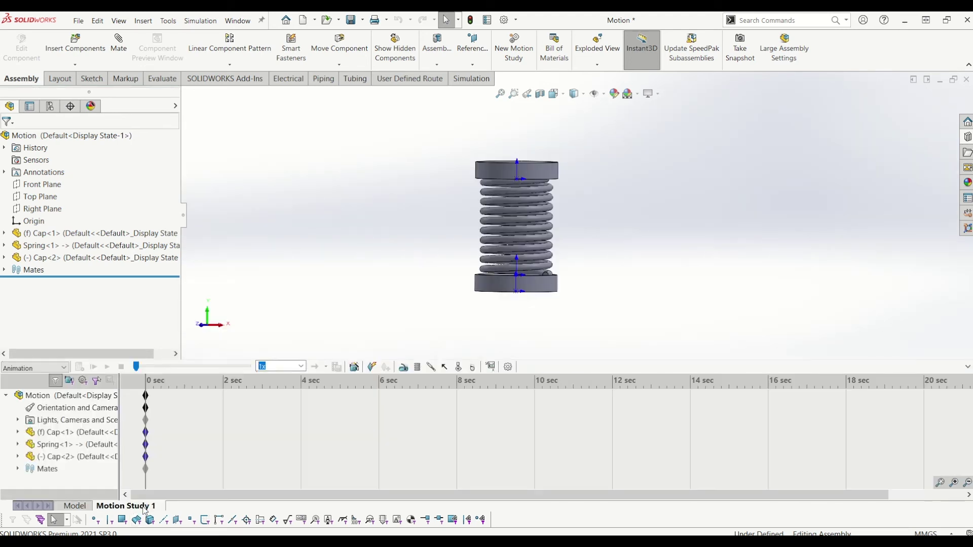
pyautogui.click(375, 369)
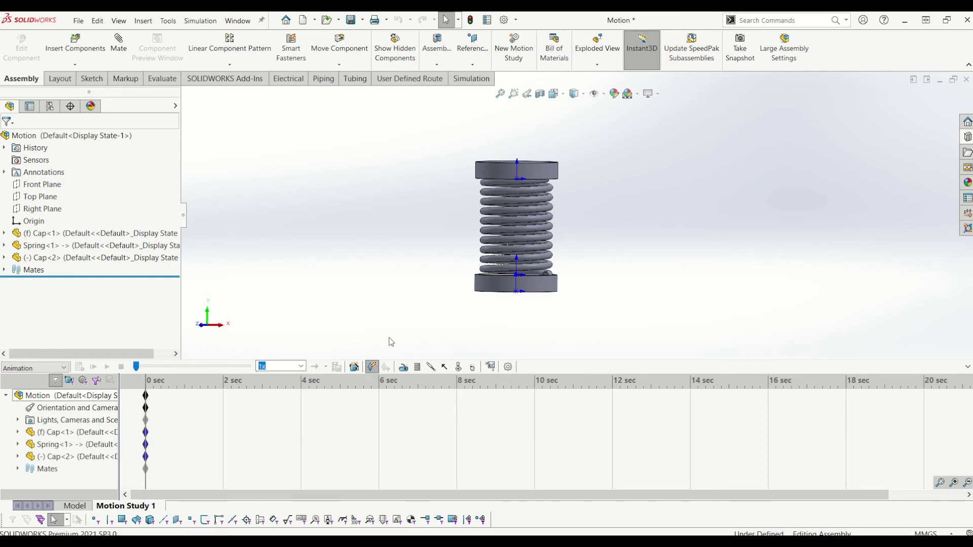
pyautogui.scroll(-2, 494, 137)
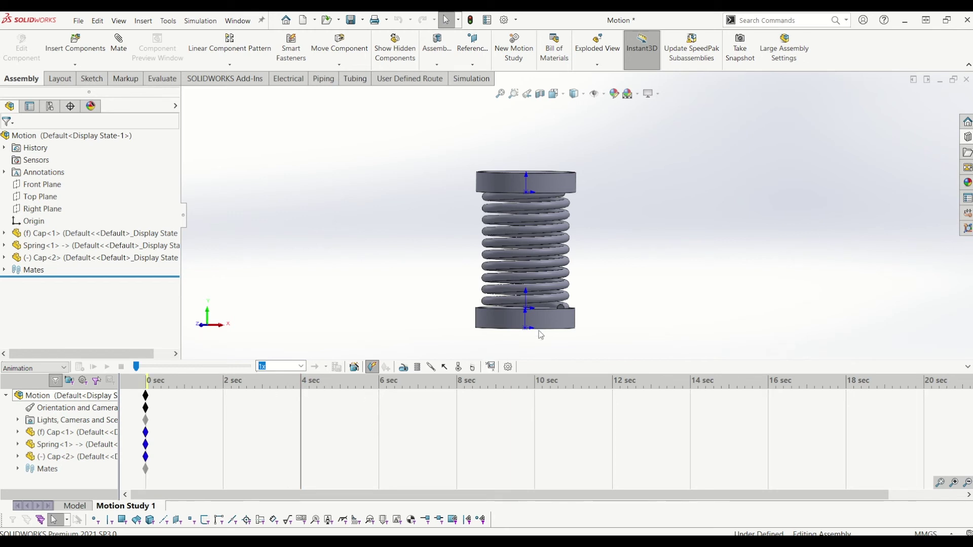
pyautogui.scroll(2, 558, 319)
pyautogui.scroll(2, 568, 152)
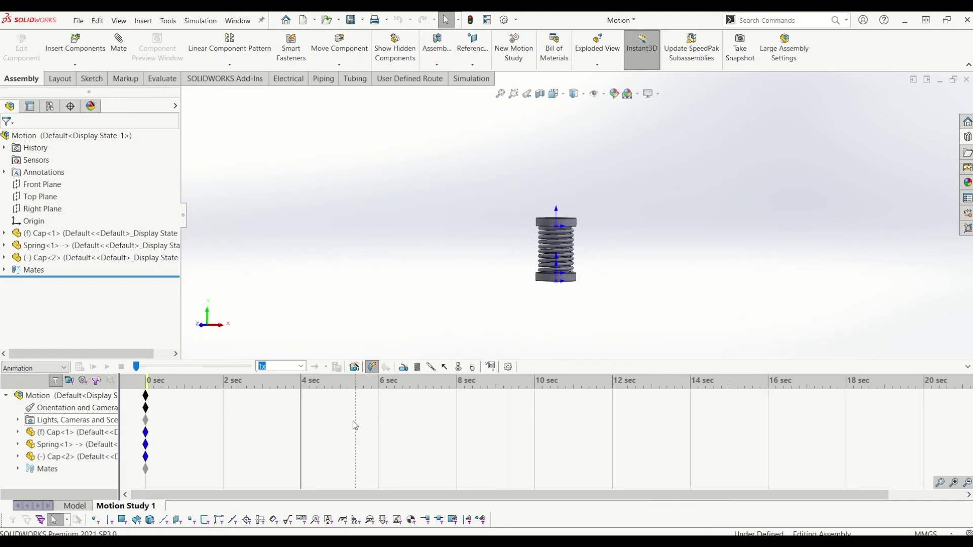
# - Raise the upper cap high above the spring at the 4 sec mark and calculate the motion study
pyautogui.scroll(3, 581, 200)
pyautogui.scroll(-3, 582, 199)
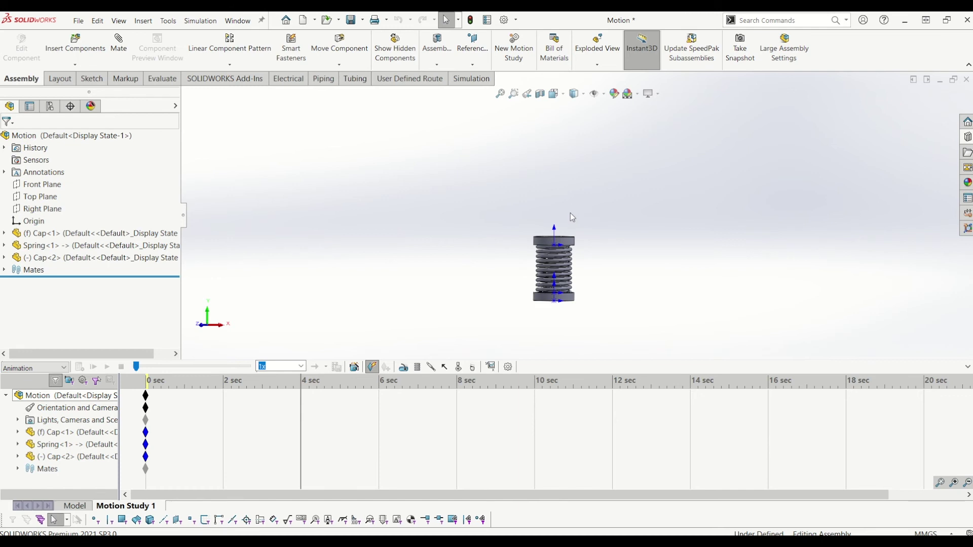
pyautogui.moveTo(562, 241); pyautogui.dragTo(581, 113)
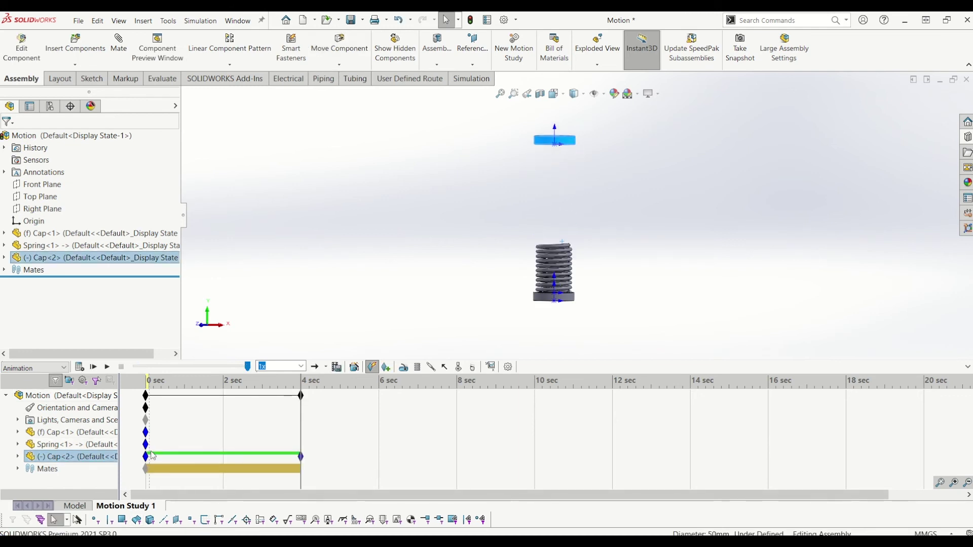
pyautogui.click(81, 368)
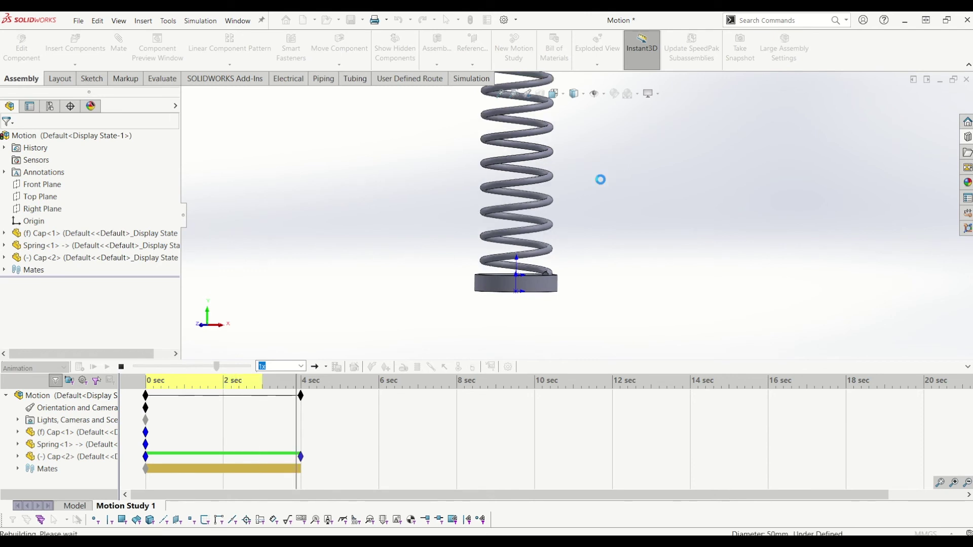
pyautogui.scroll(2, 601, 179)
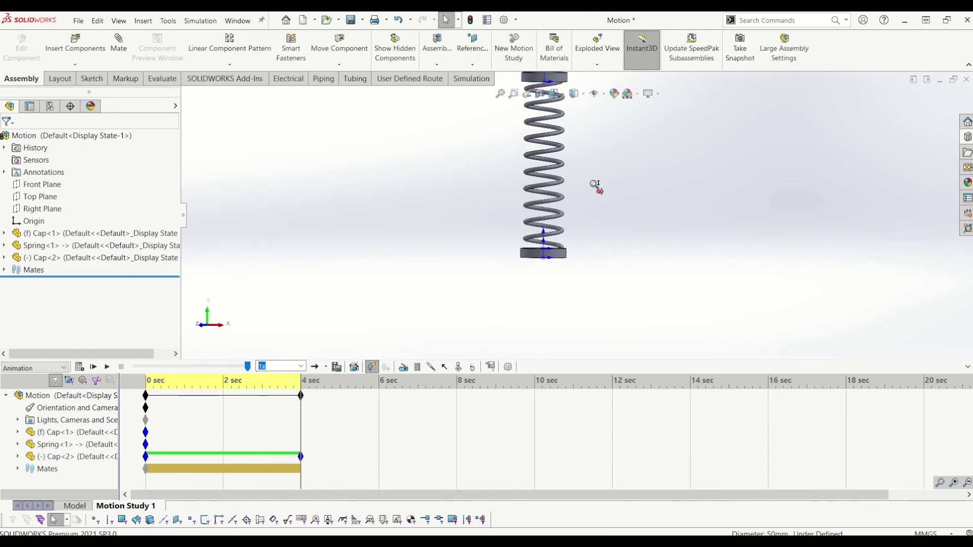
pyautogui.scroll(3, 594, 183)
pyautogui.scroll(-1, 569, 172)
pyautogui.scroll(-2, 570, 173)
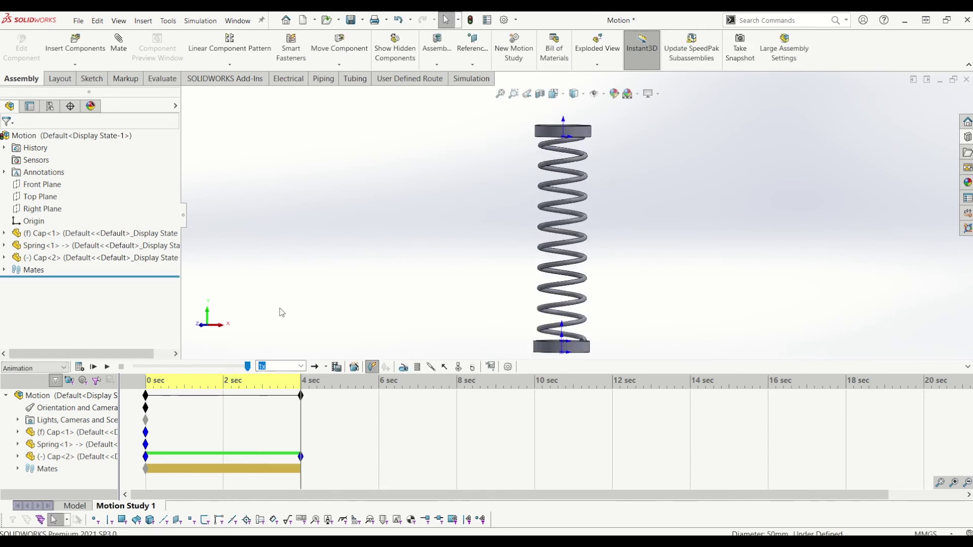
# - Copy the upper cap's key point at 0 sec and paste it at 8 sec
pyautogui.click(146, 458)
pyautogui.rightClick(146, 457)
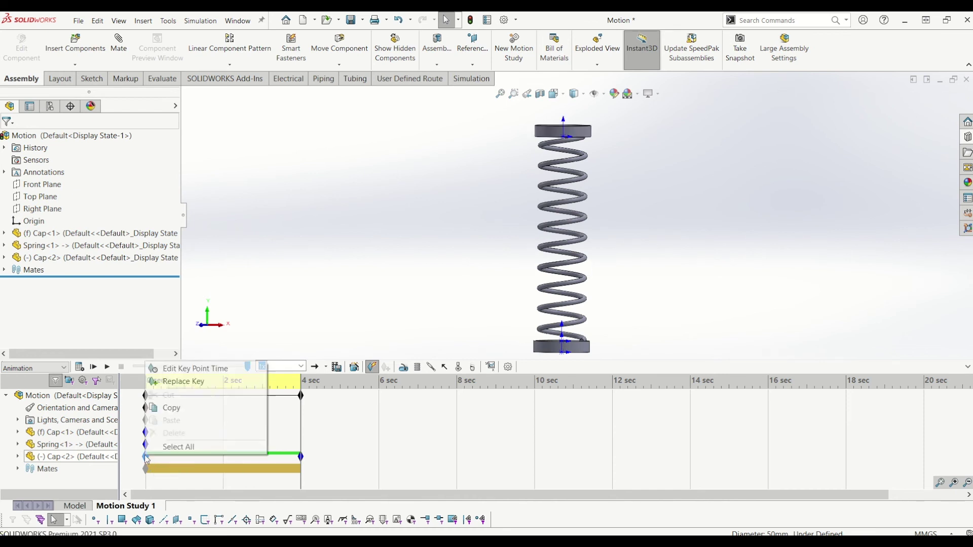
pyautogui.click(174, 409)
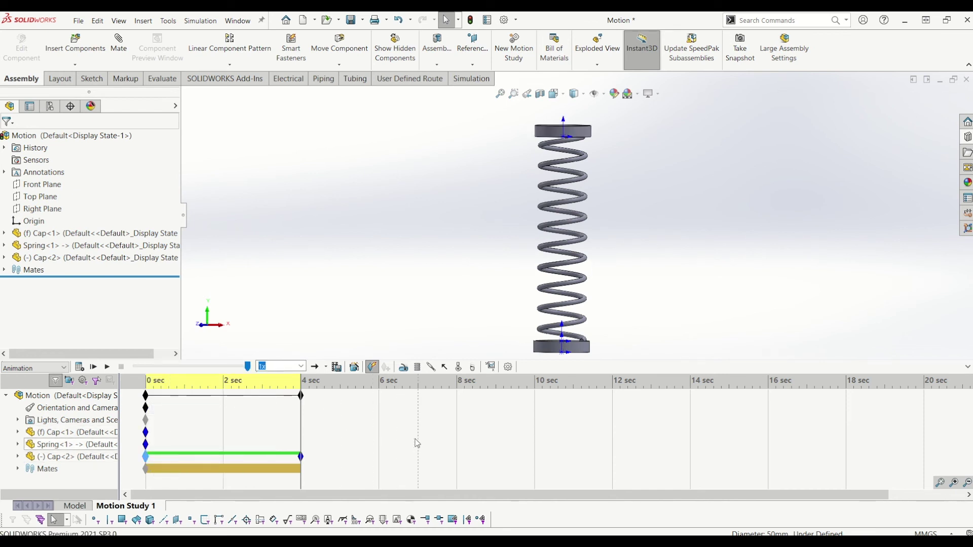
pyautogui.rightClick(459, 452)
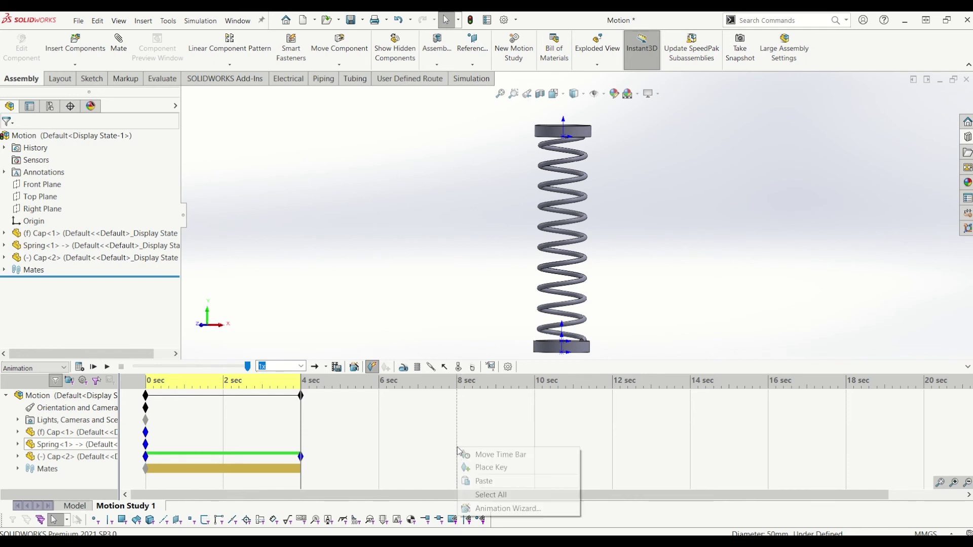
pyautogui.click(482, 481)
pyautogui.scroll(7, 512, 295)
pyautogui.scroll(-3, 621, 111)
pyautogui.scroll(-1, 556, 254)
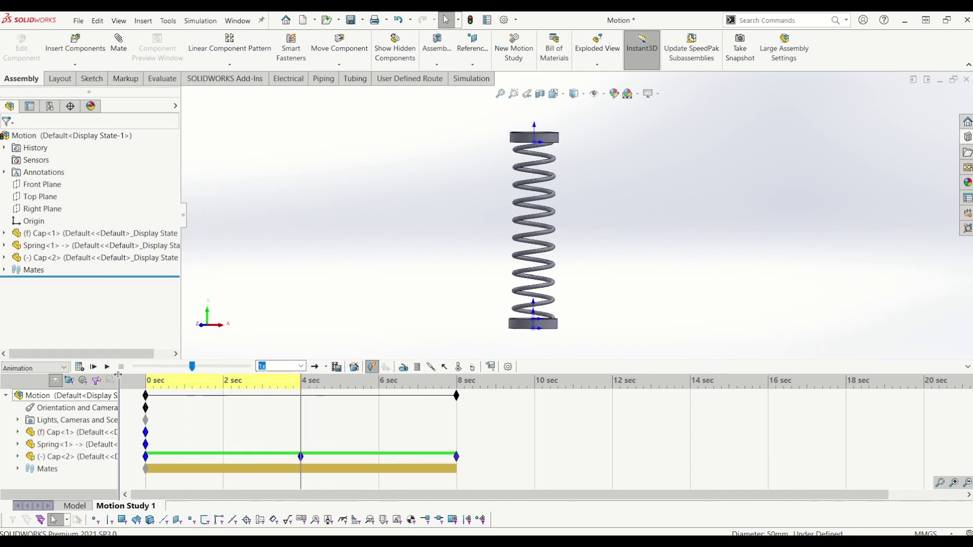
# - Calculate the 8-second motion study, return the timeline to 0 sec and play the animation back
pyautogui.click(79, 367)
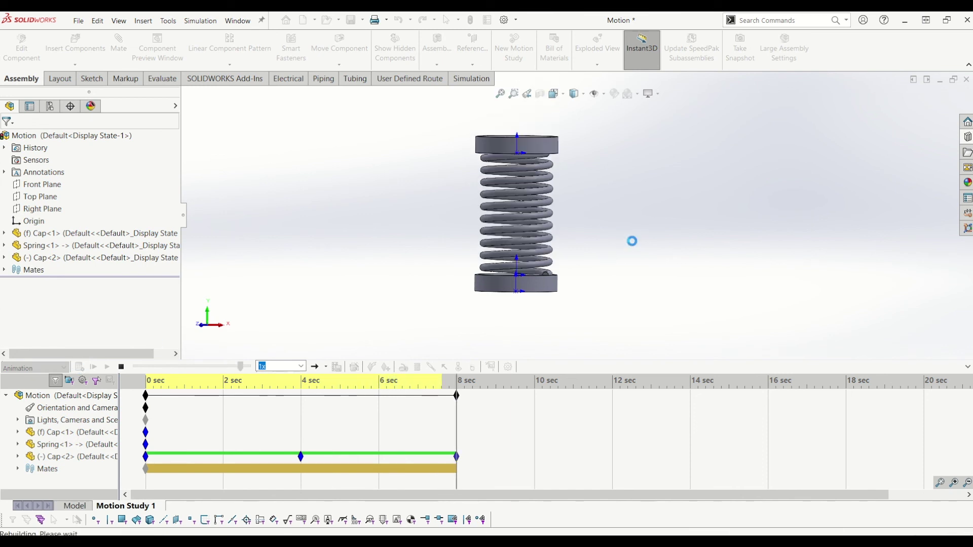
pyautogui.scroll(3, 631, 241)
pyautogui.scroll(-2, 558, 186)
pyautogui.moveTo(509, 200); pyautogui.dragTo(501, 205, button='middle')
pyautogui.scroll(2, 501, 206)
pyautogui.scroll(2, 501, 205)
pyautogui.scroll(-2, 524, 159)
pyautogui.scroll(2, 523, 159)
pyautogui.scroll(-1, 523, 159)
pyautogui.scroll(-1, 648, 225)
pyautogui.scroll(1, 653, 324)
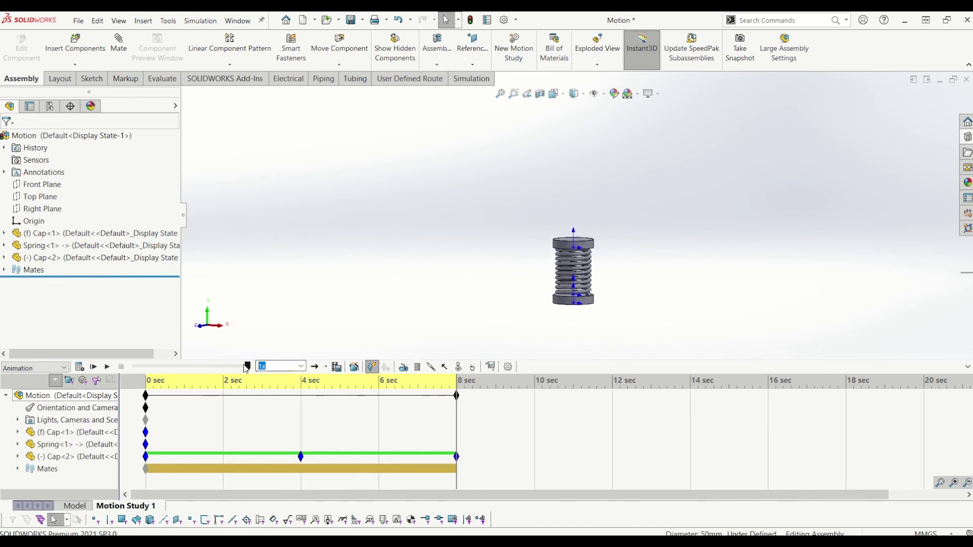
pyautogui.moveTo(247, 366); pyautogui.dragTo(136, 366)
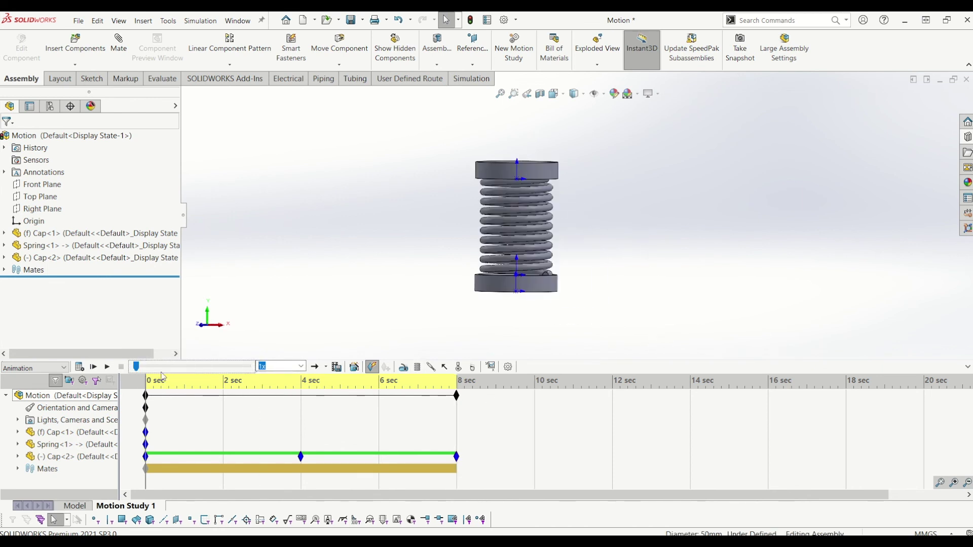
pyautogui.click(107, 367)
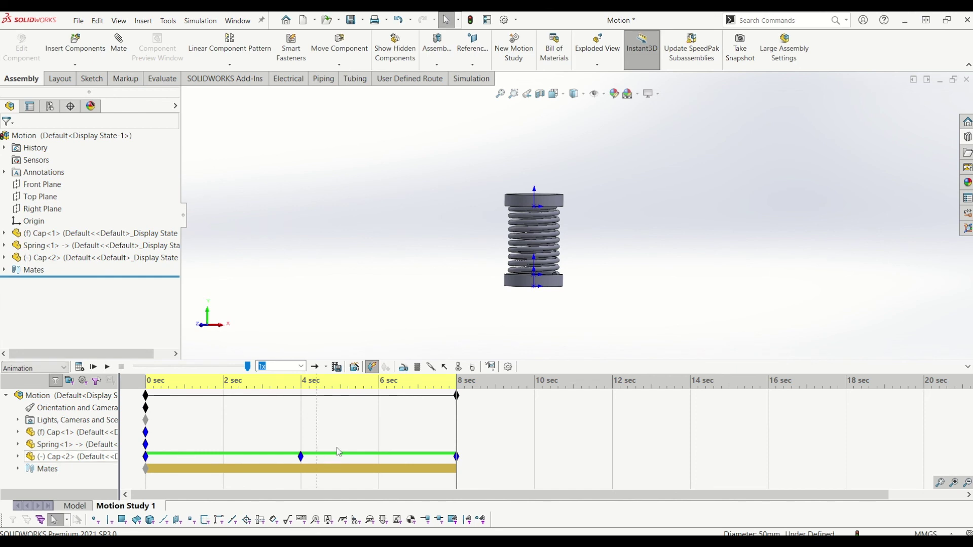
# - Set the animation's playback mode to Loop and start playing it
pyautogui.click(326, 368)
pyautogui.click(355, 391)
pyautogui.click(106, 368)
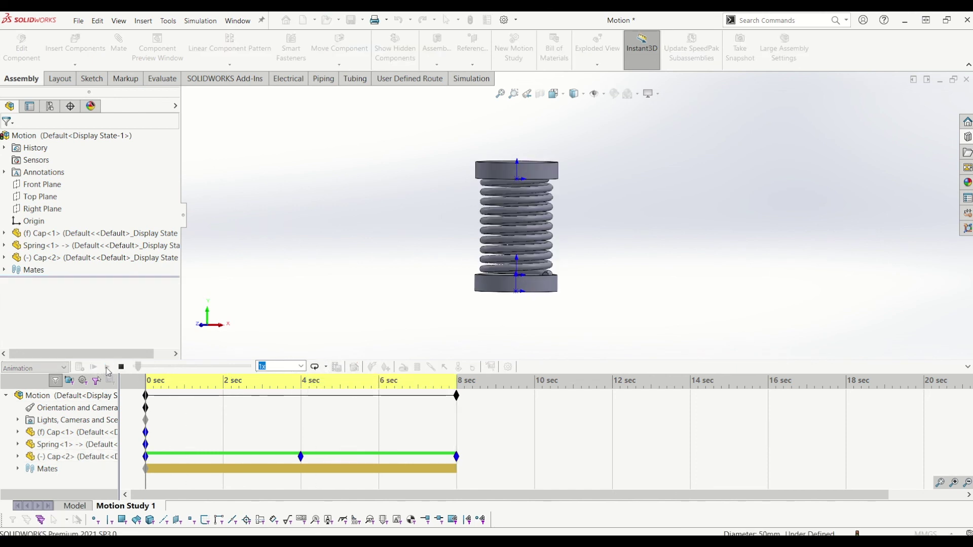